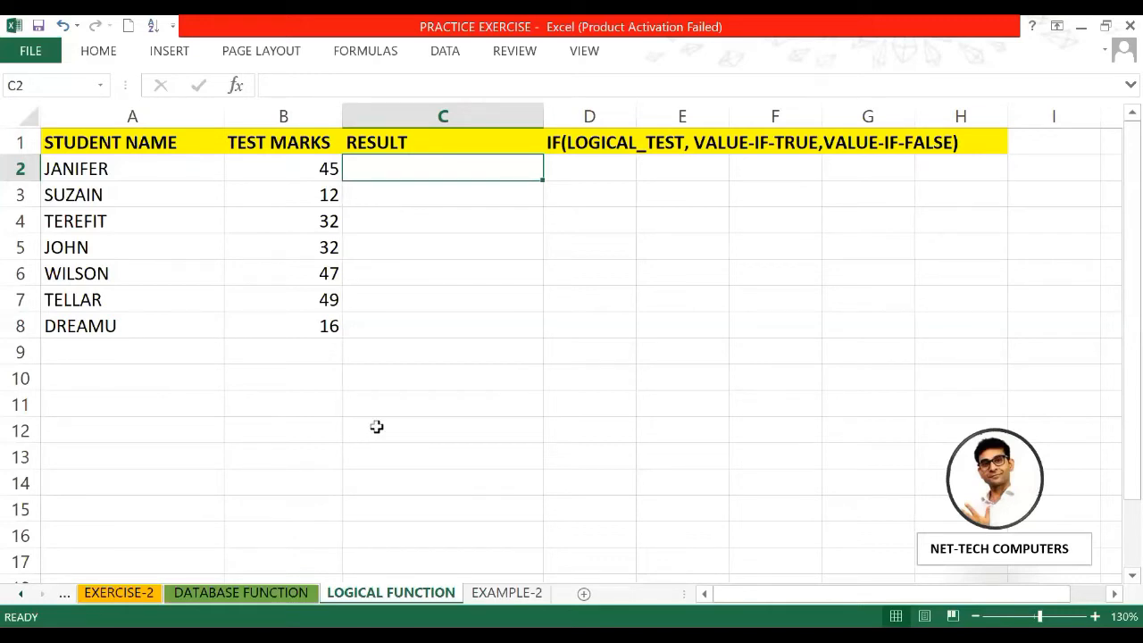
Step: Glance at the EXAMPLE-2 sheet, then return to the LOGICAL FUNCTION sheet
click(499, 593)
click(403, 593)
click(449, 220)
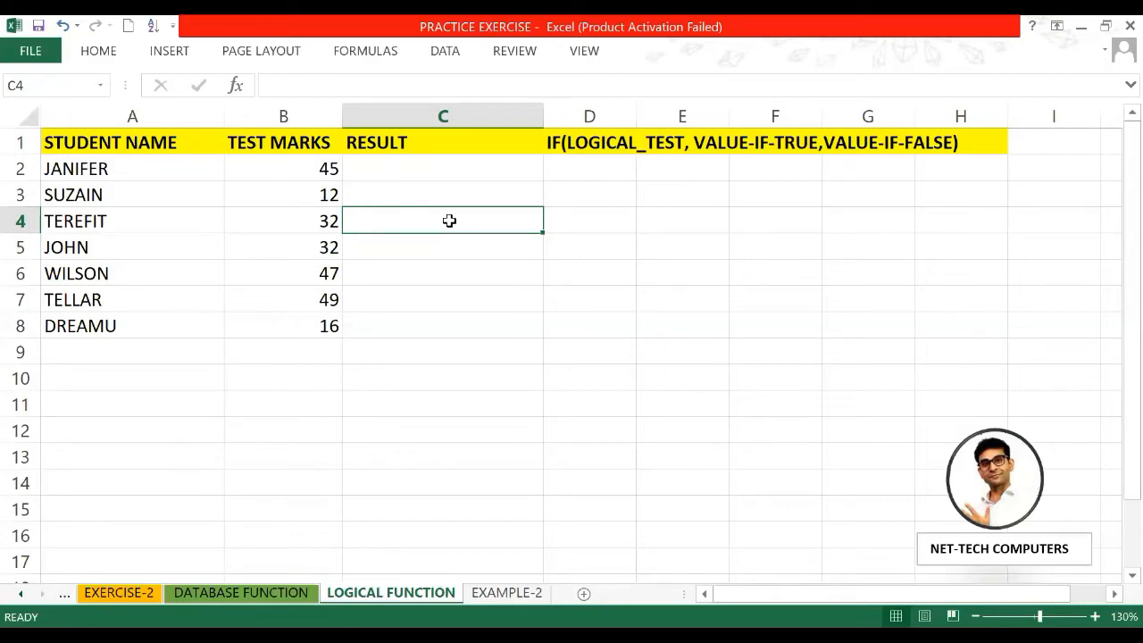
Step: Enter =IF(B2<17,"PASS","FAIL") in C2, which returns FAIL for 45 marks
click(416, 164)
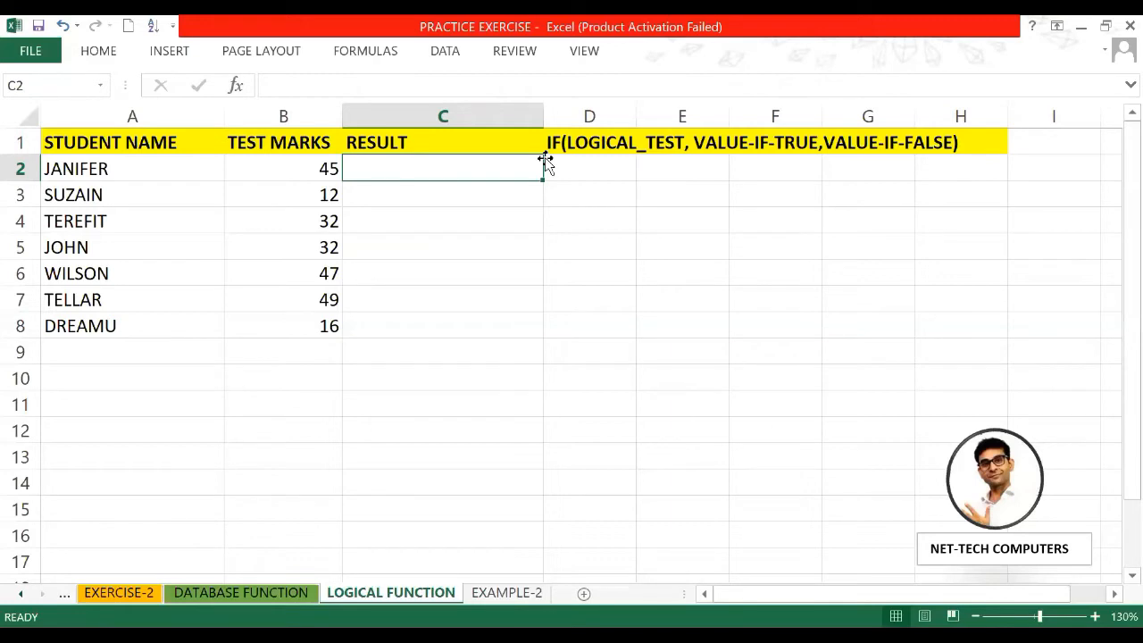
text(=)
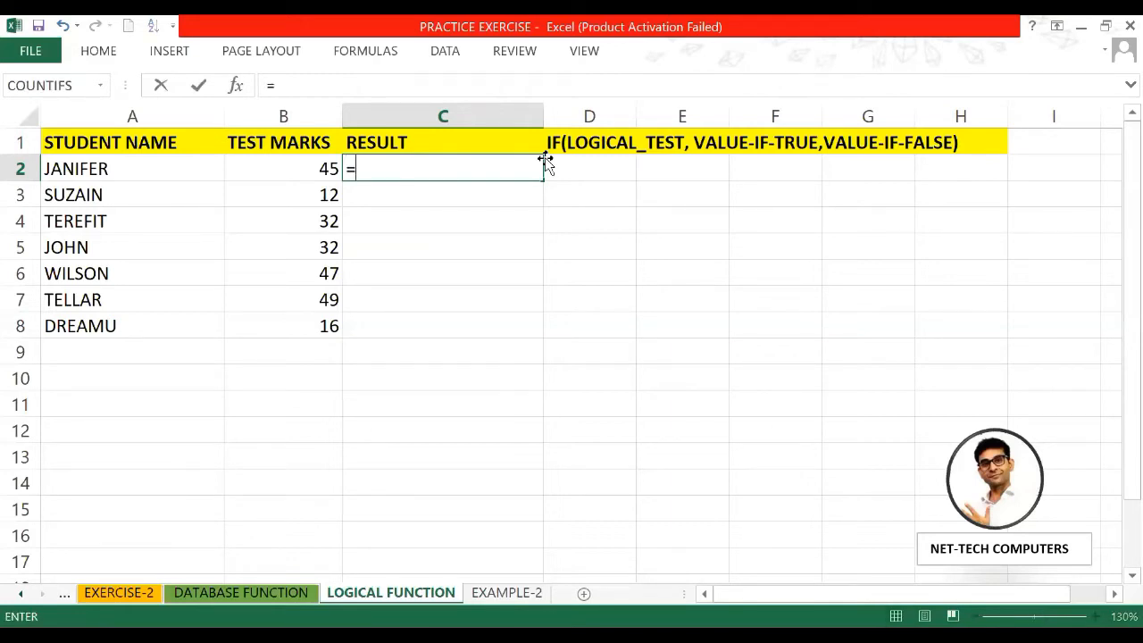
text(IF)
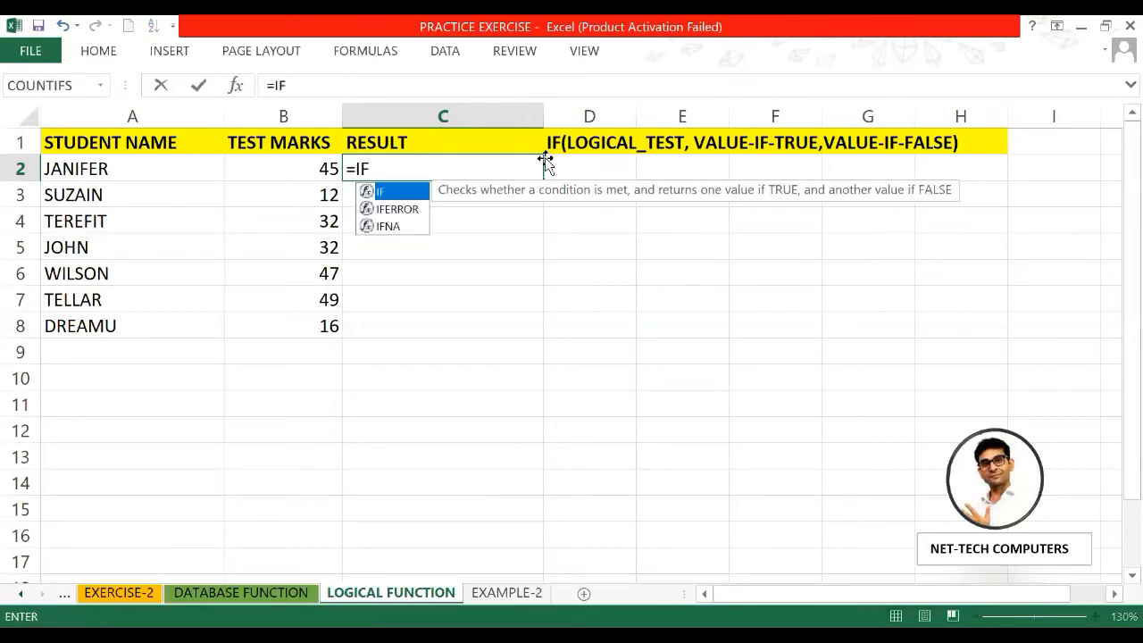
text(()
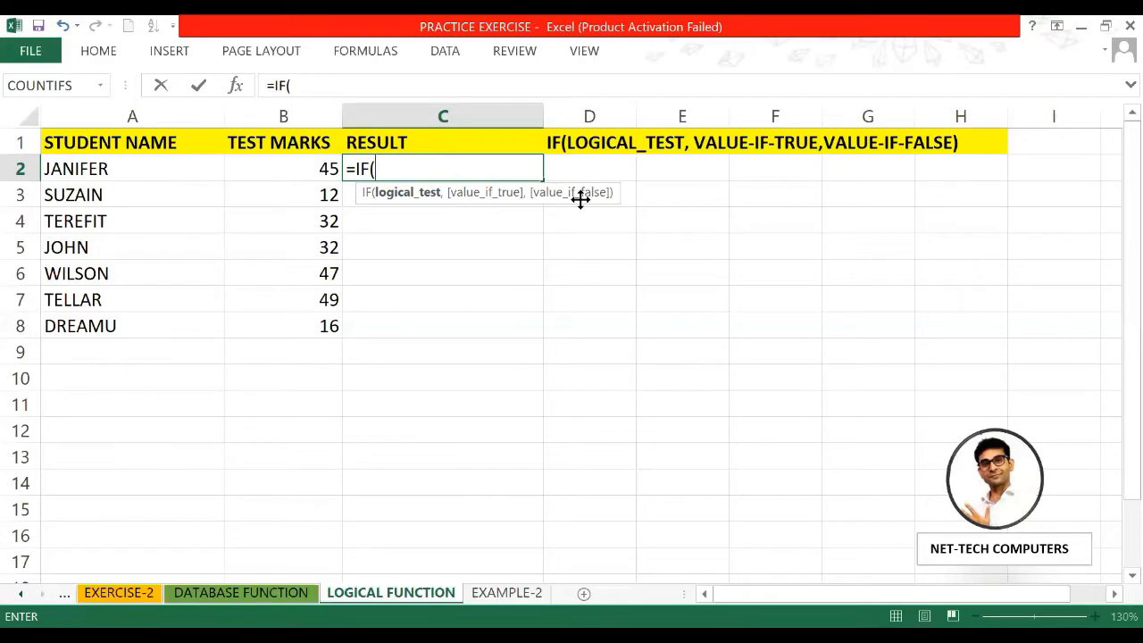
text(B2)
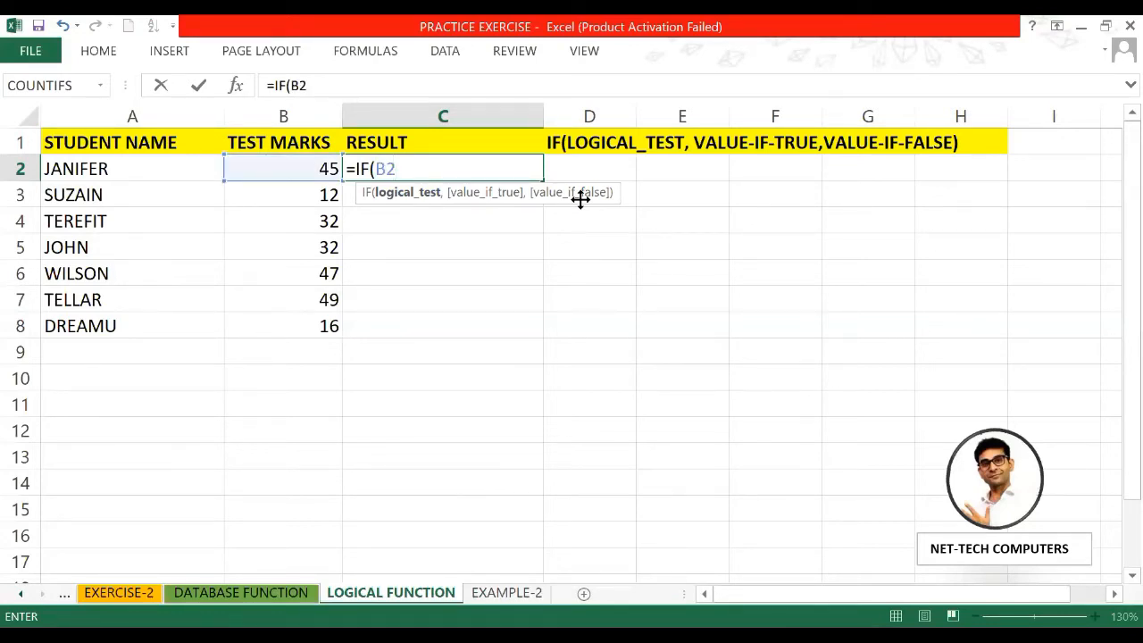
text(<17,)
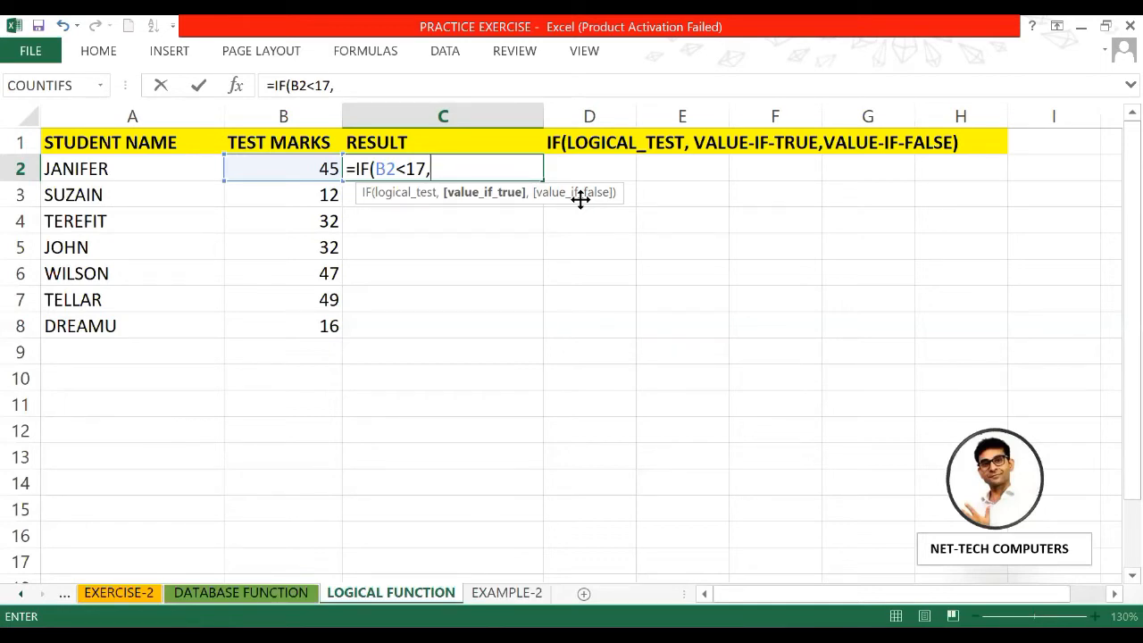
text("PASS")
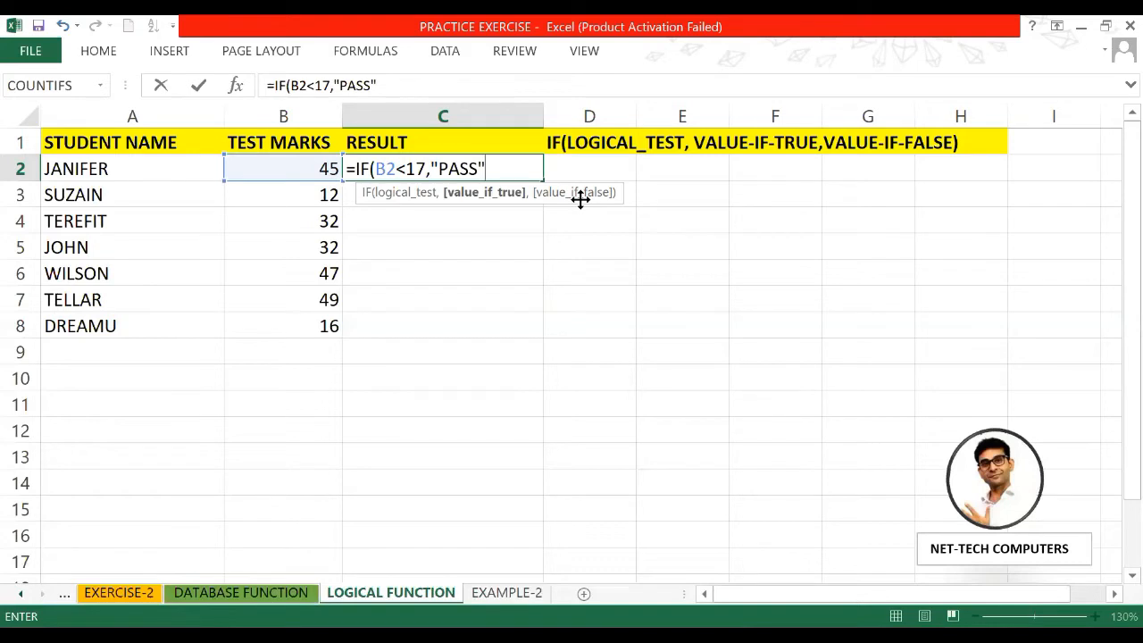
text(,)
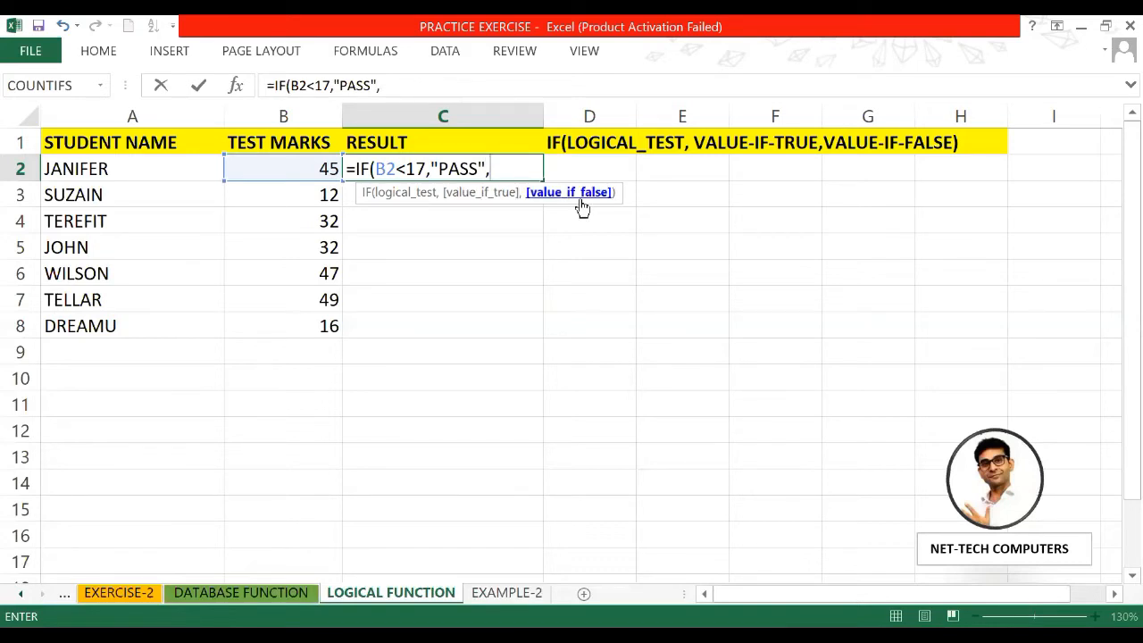
text("FAIL"))
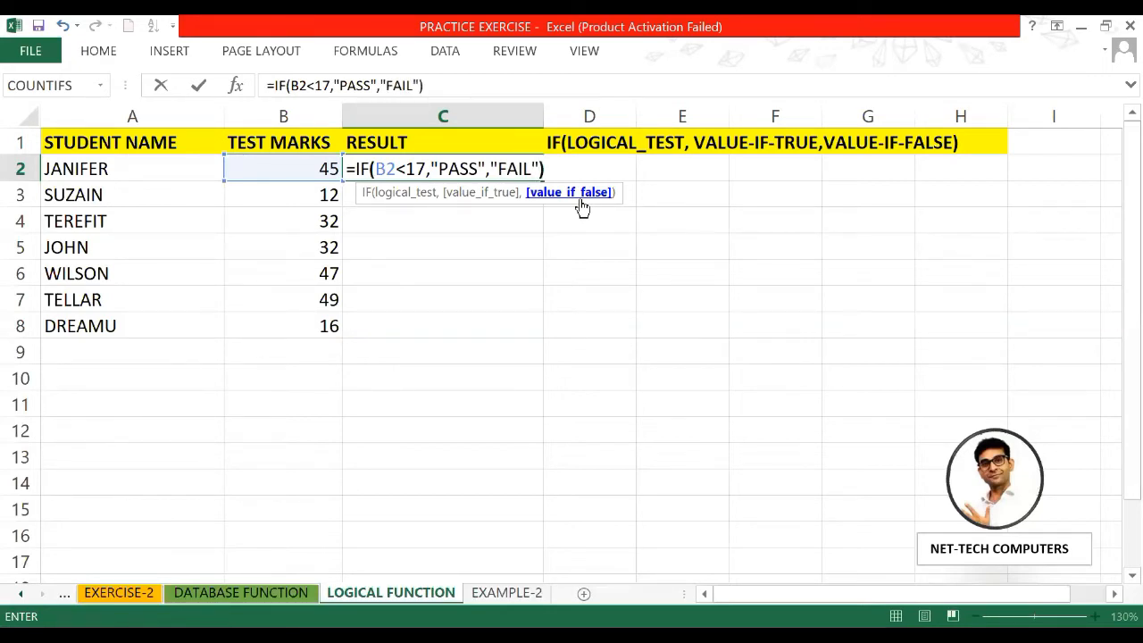
key(Return)
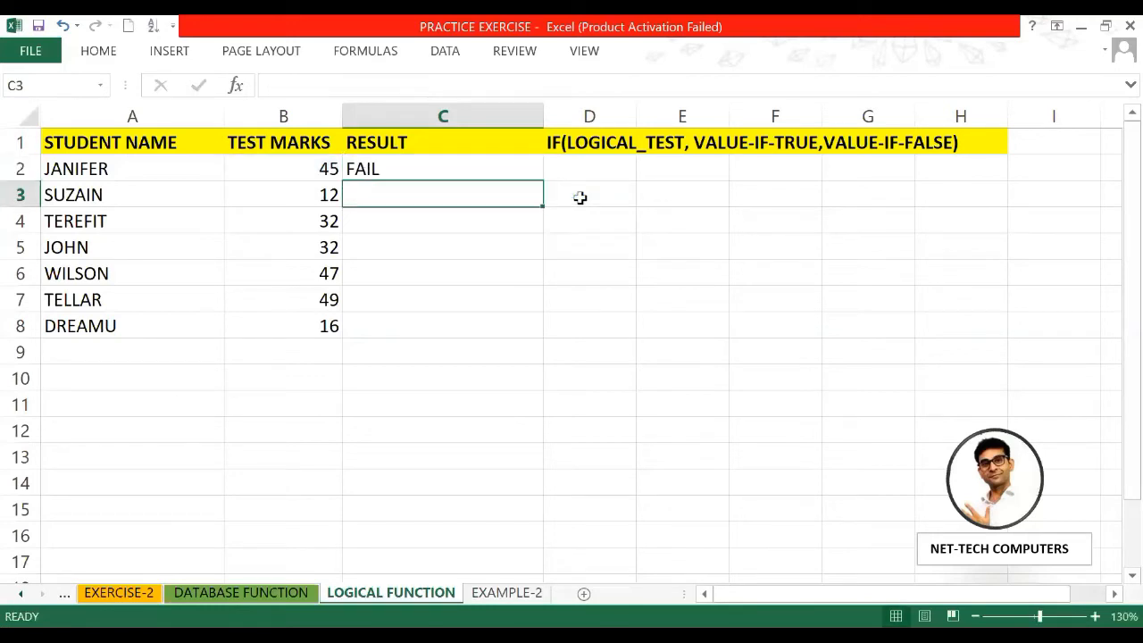
Step: Swap C2's outcomes to =IF(B2<17,"FAIL","PASS") so the 45 marks show PASS
click(496, 168)
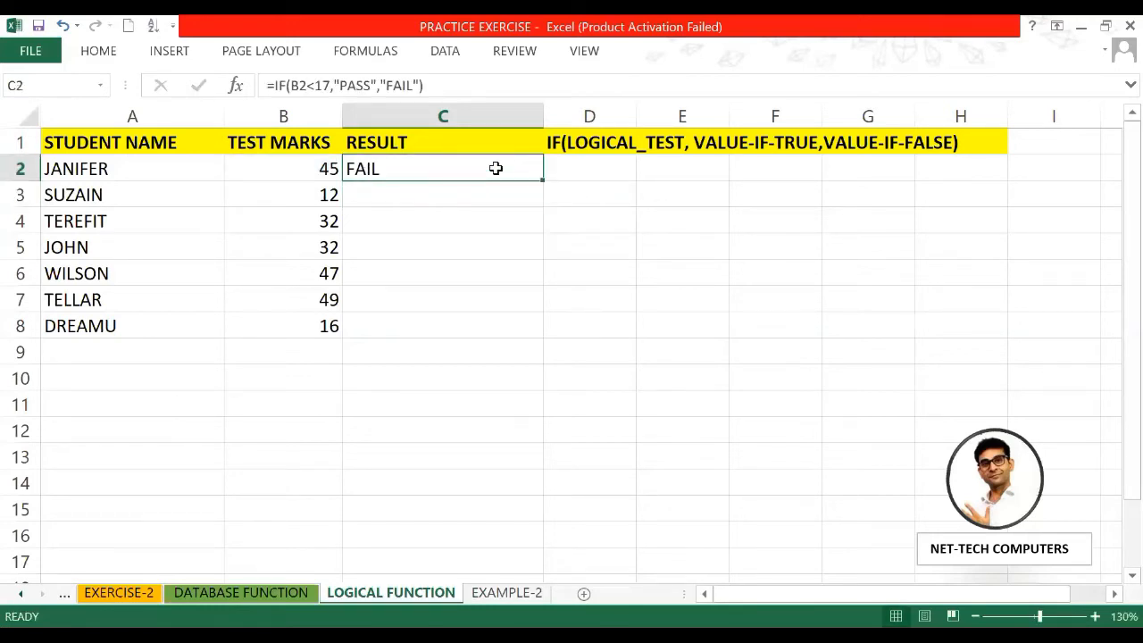
double_click(496, 167)
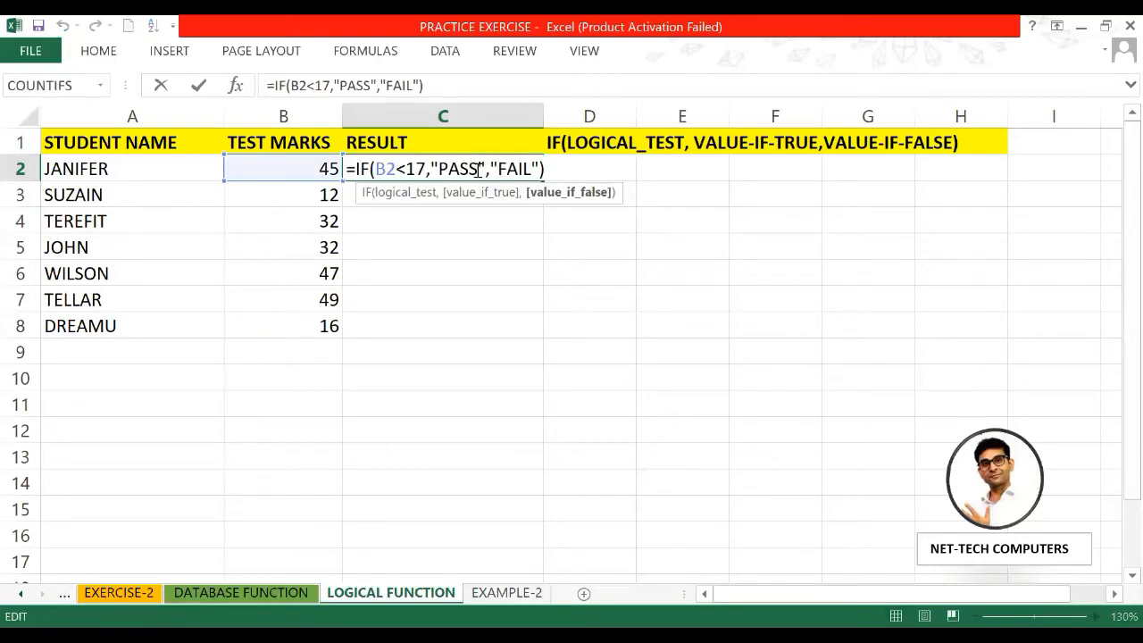
key(BackSpace)
key(BackSpace)
key(BackSpace)
key(BackSpace)
text(FAIL)
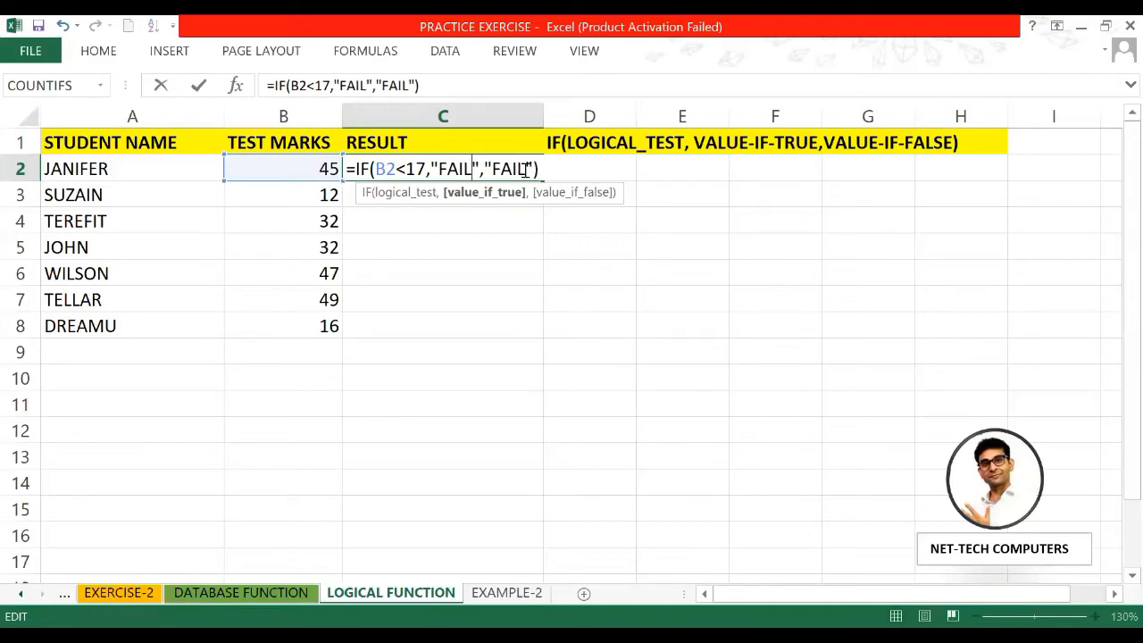
click(524, 168)
key(BackSpace)
key(BackSpace)
key(BackSpace)
key(BackSpace)
text(PASS)
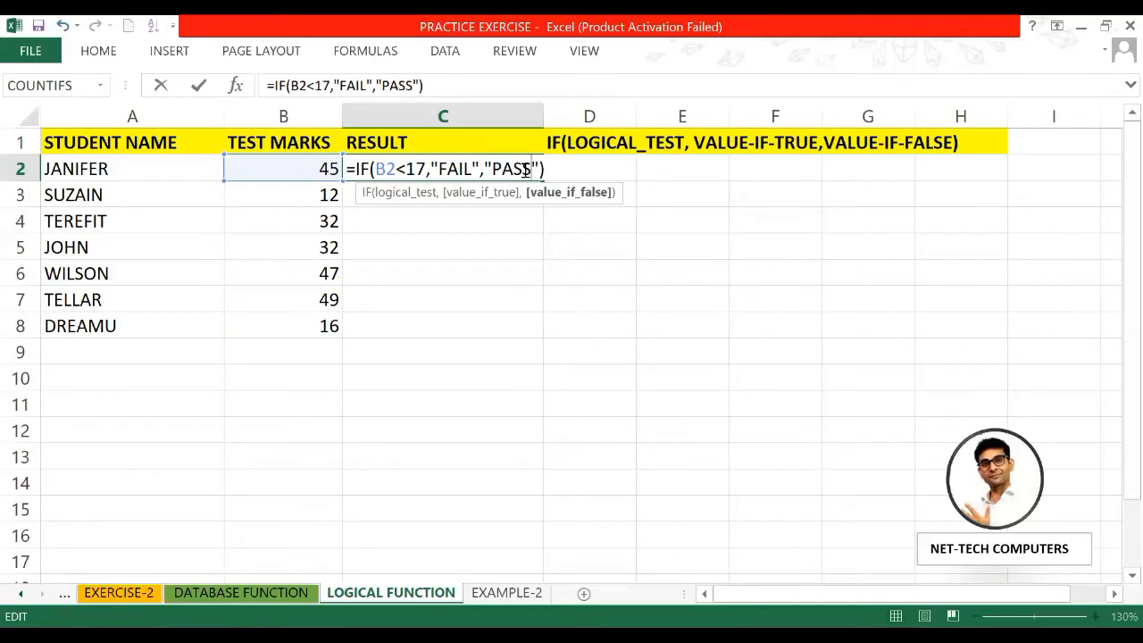
key(Return)
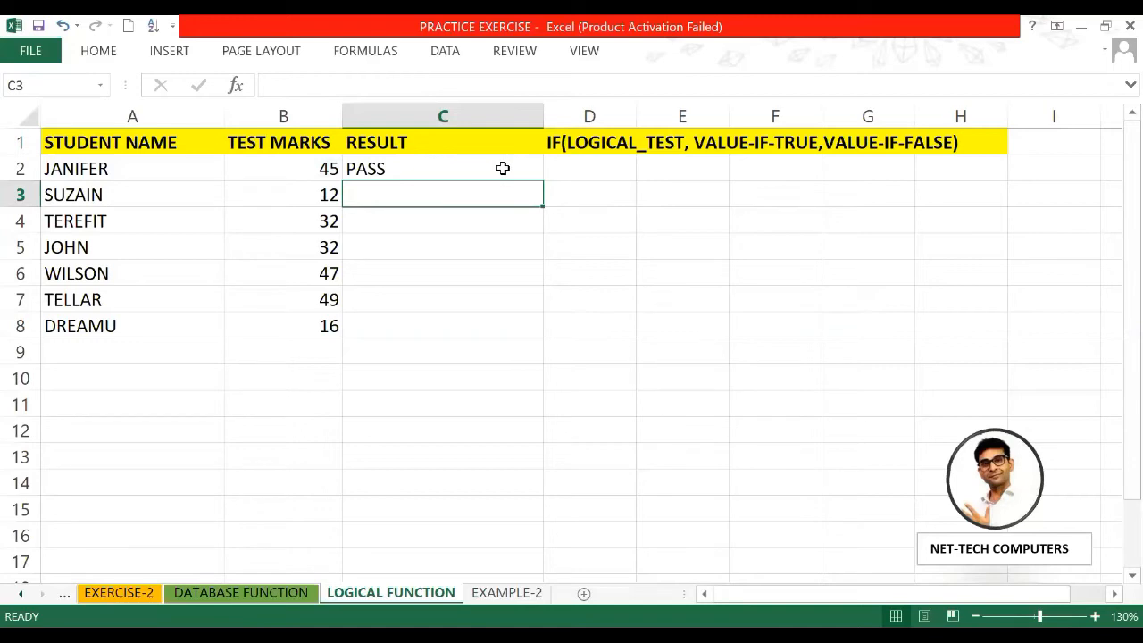
click(503, 167)
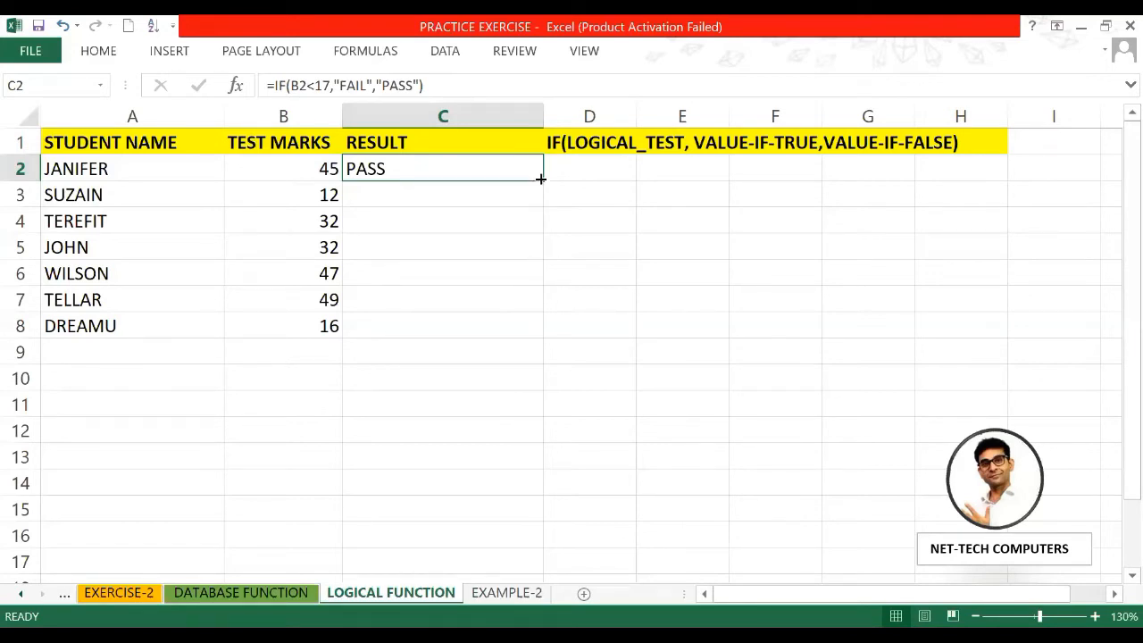
Step: Fill C2's formula down to C8 and inspect the copied references in C3 and C8
drag(541, 183, 553, 349)
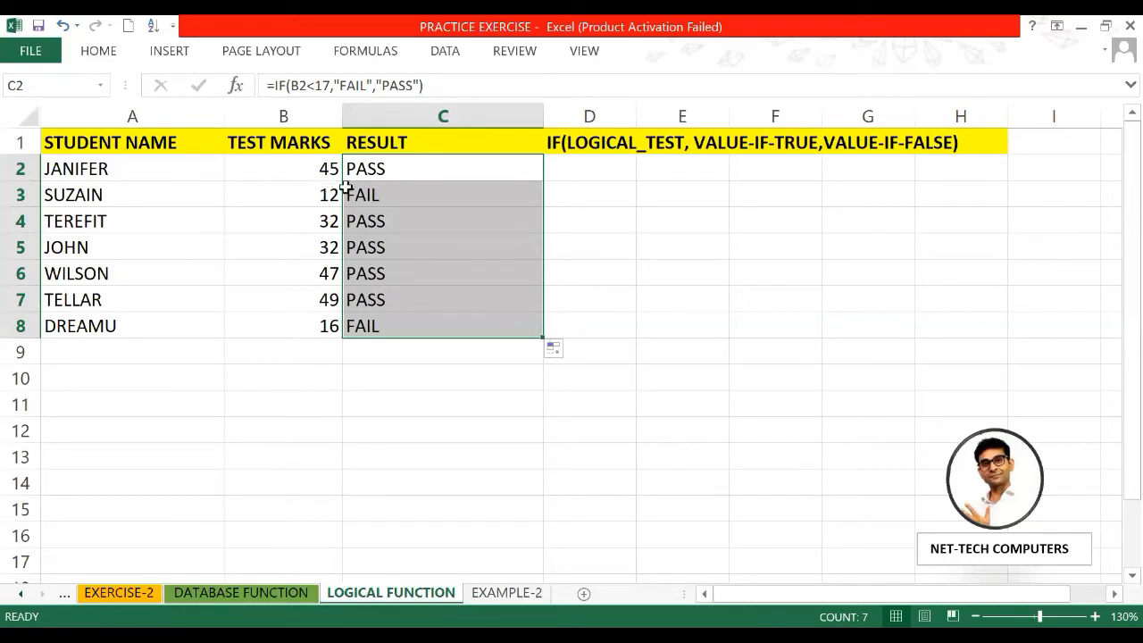
click(373, 202)
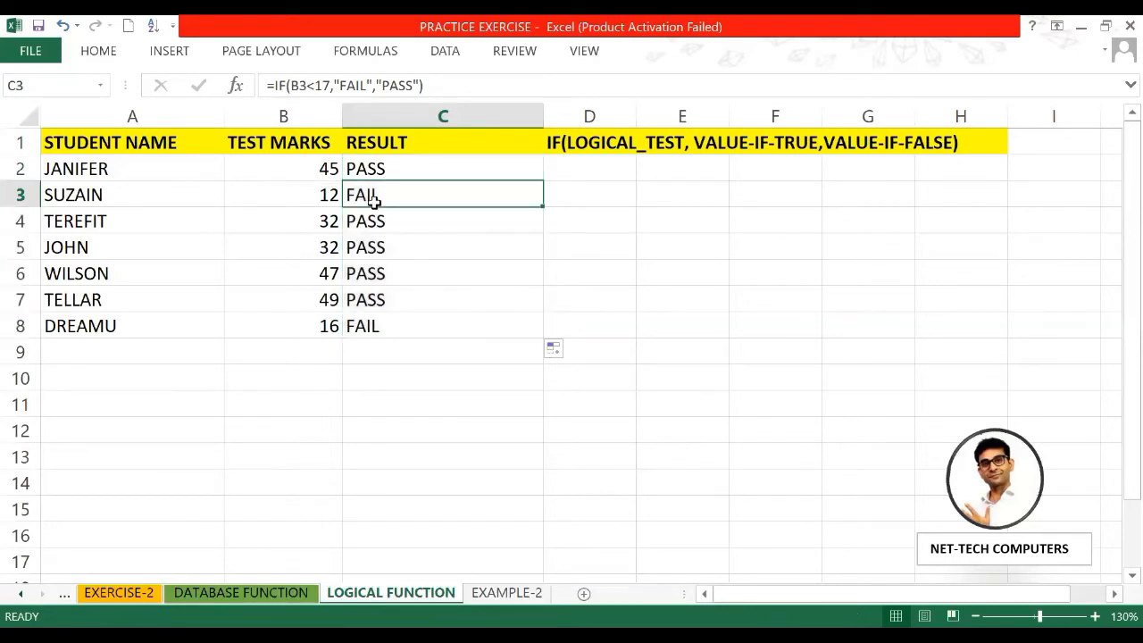
click(391, 326)
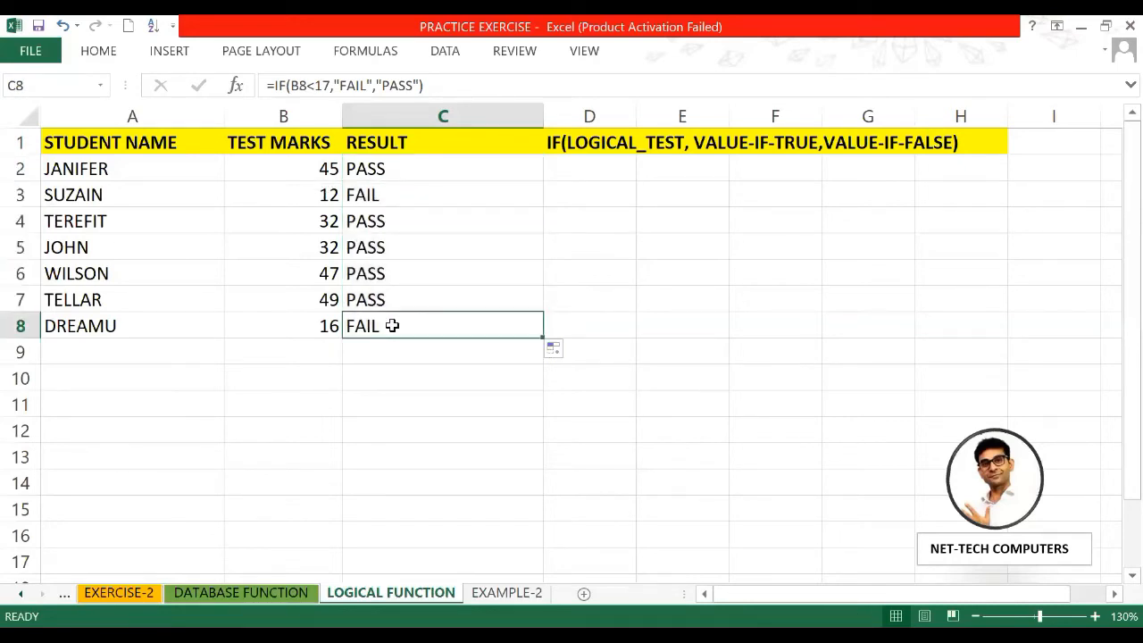
double_click(394, 195)
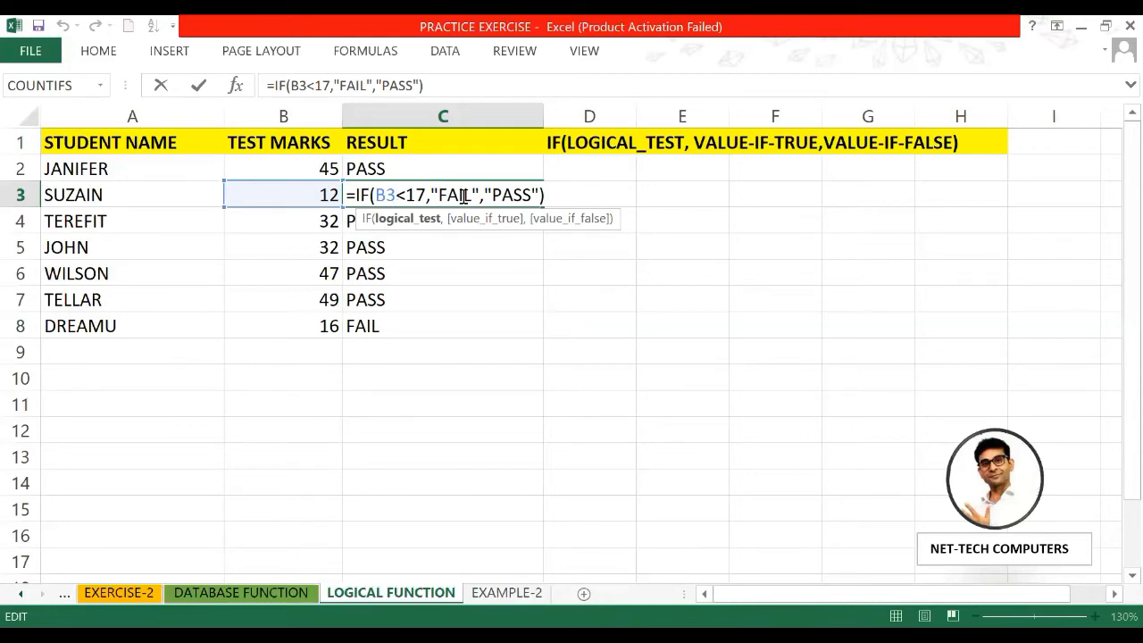
Step: Check the copied PASS/FAIL formula in C4, then bring up C2's formula for editing
key(Return)
key(F2)
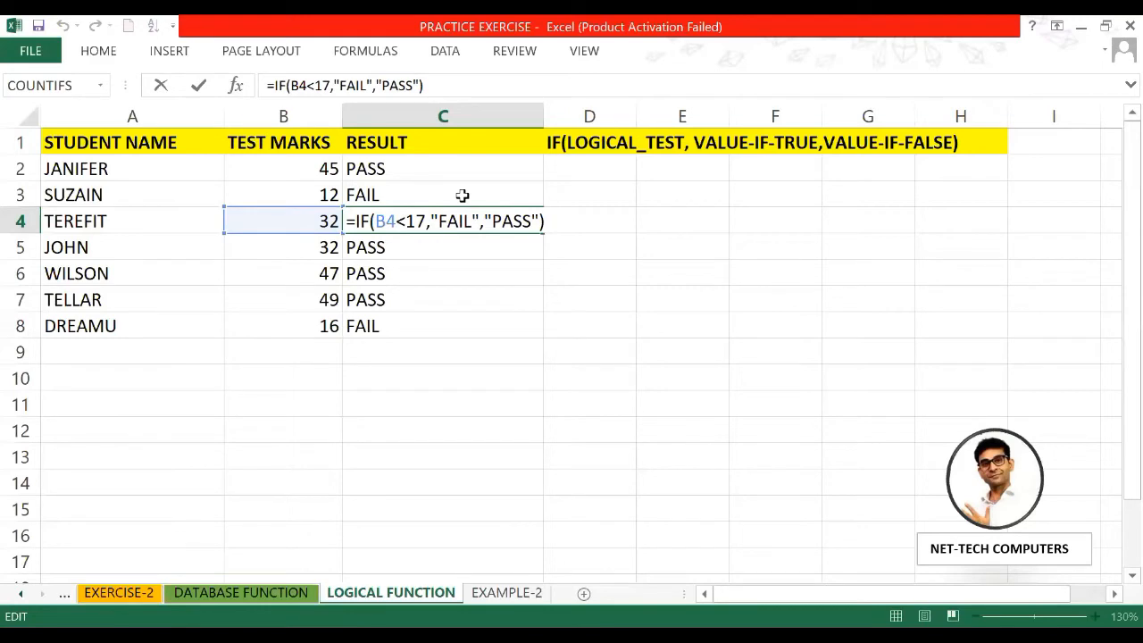
key(Return)
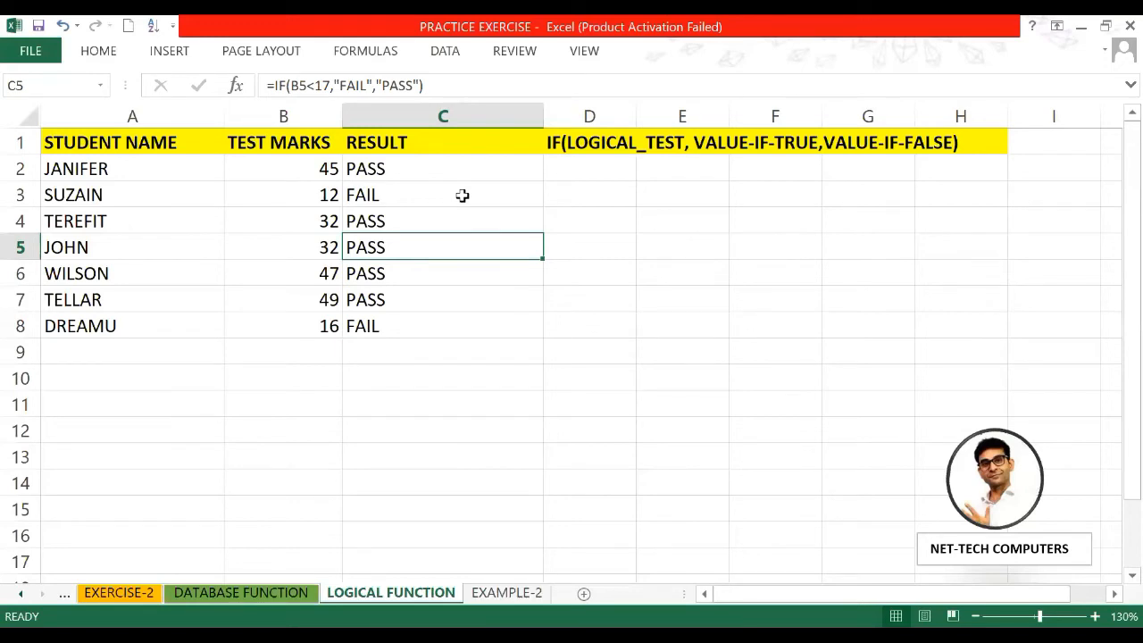
double_click(409, 217)
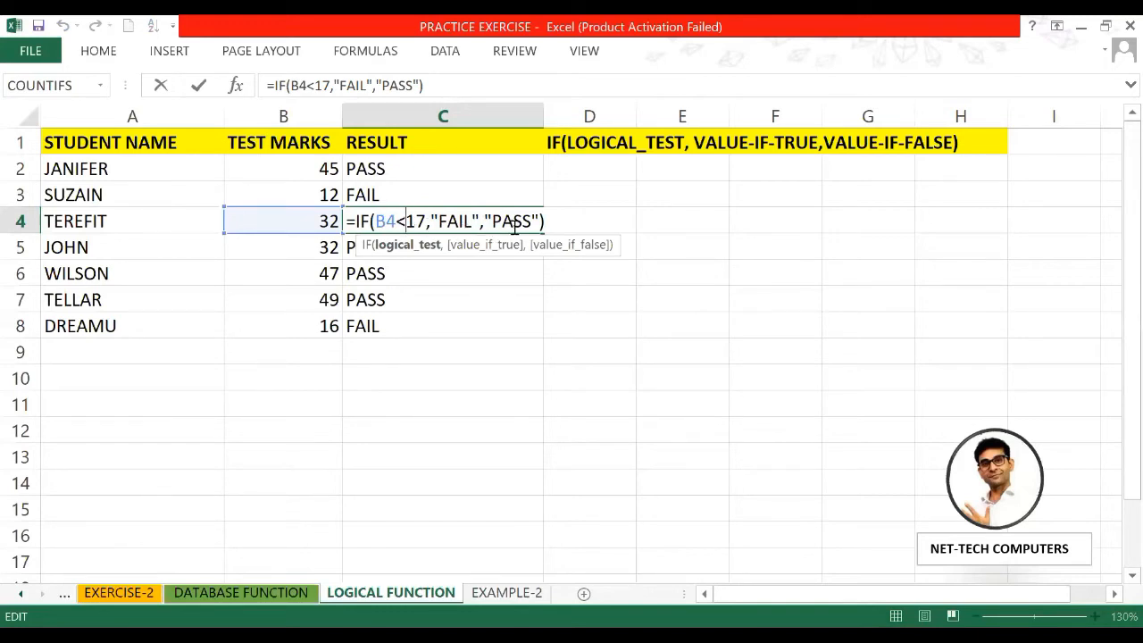
key(Return)
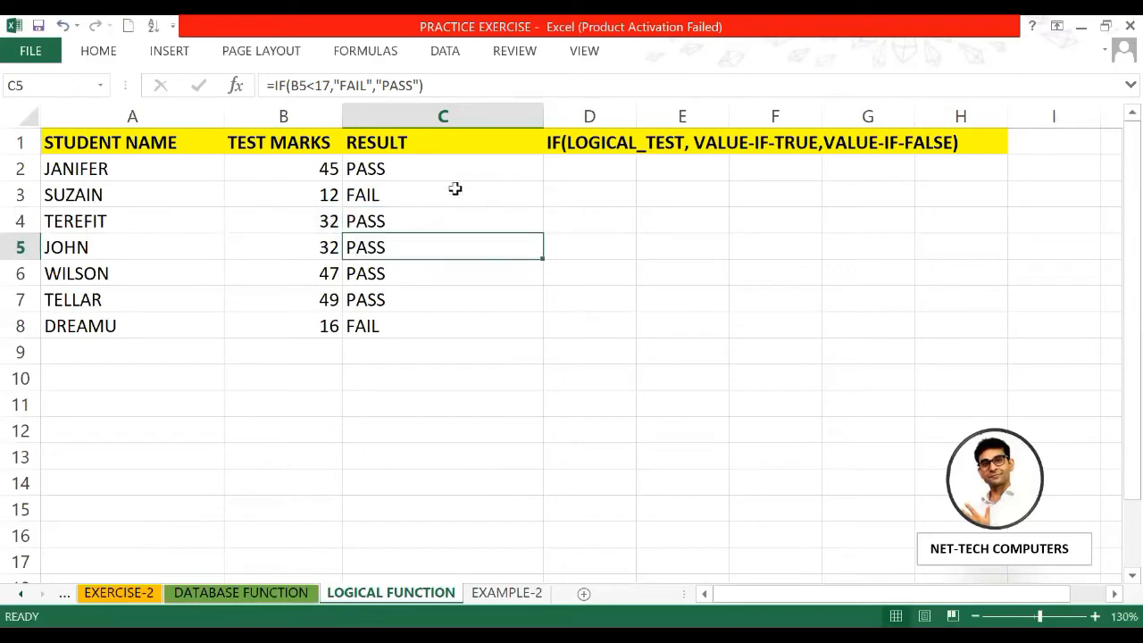
double_click(431, 168)
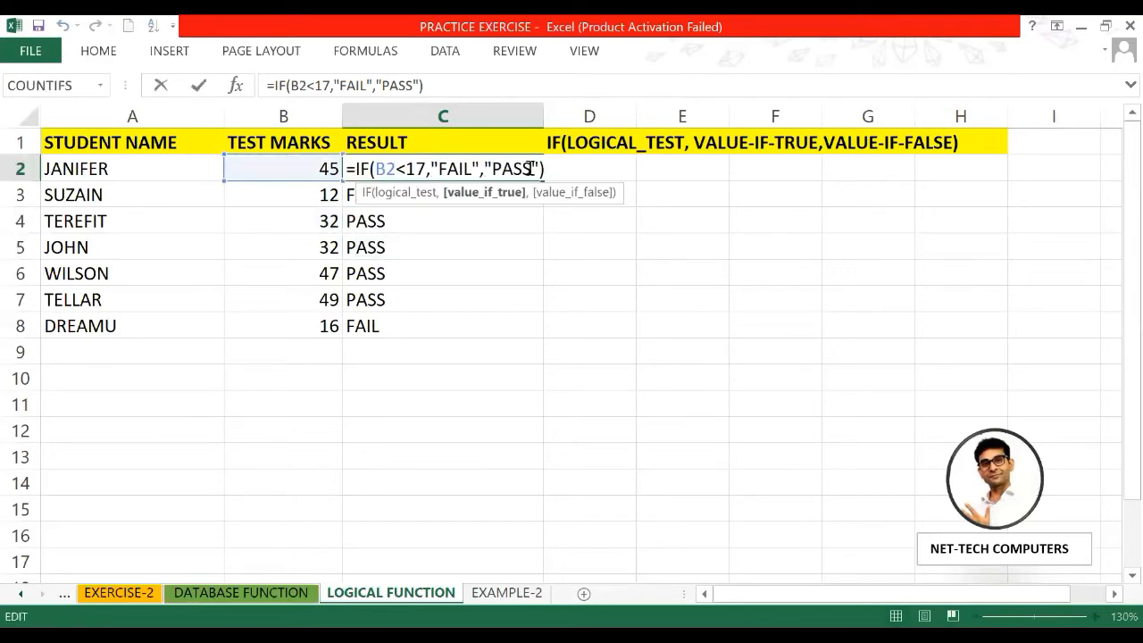
Step: Rewrite C2 as =IF(B2>=17,"PASS","FAIL")
key(End)
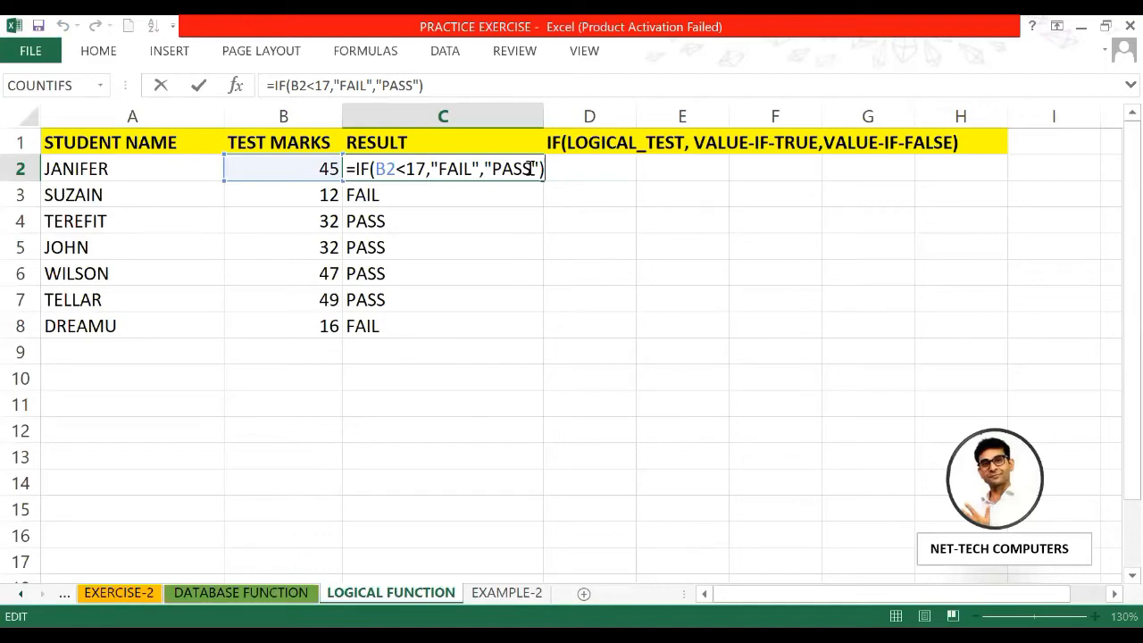
key(BackSpace)
key(BackSpace)
key(BackSpace)
key(BackSpace)
key(BackSpace)
key(BackSpace)
key(BackSpace)
key(BackSpace)
key(BackSpace)
key(BackSpace)
key(BackSpace)
key(BackSpace)
key(BackSpace)
key(BackSpace)
key(BackSpace)
key(BackSpace)
key(BackSpace)
key(BackSpace)
text(>)
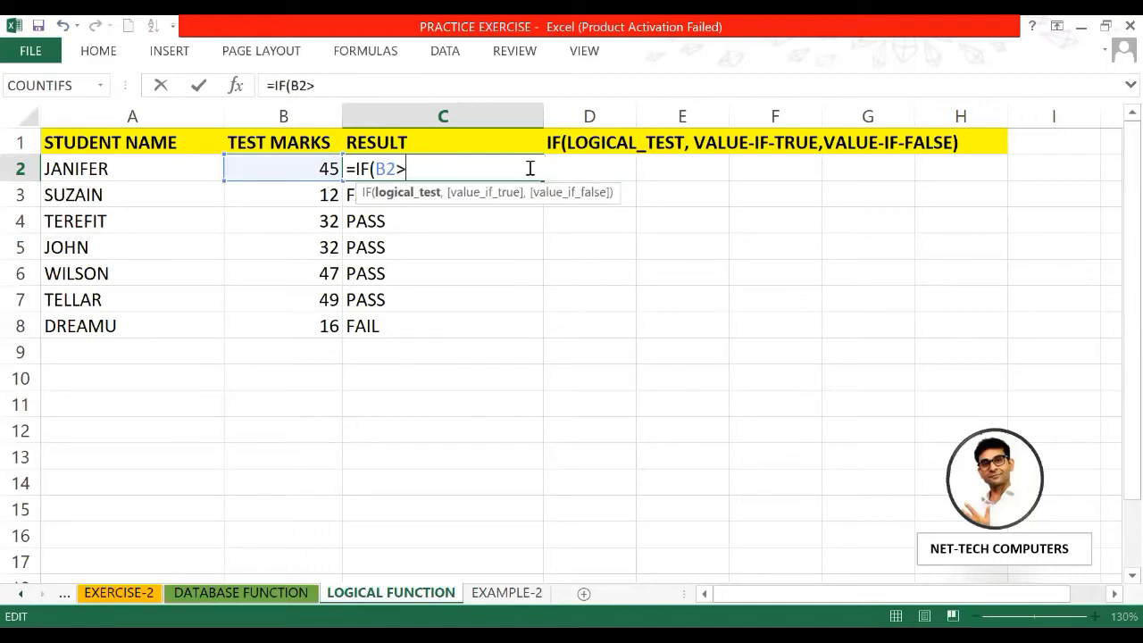
text(=17,"PASS")
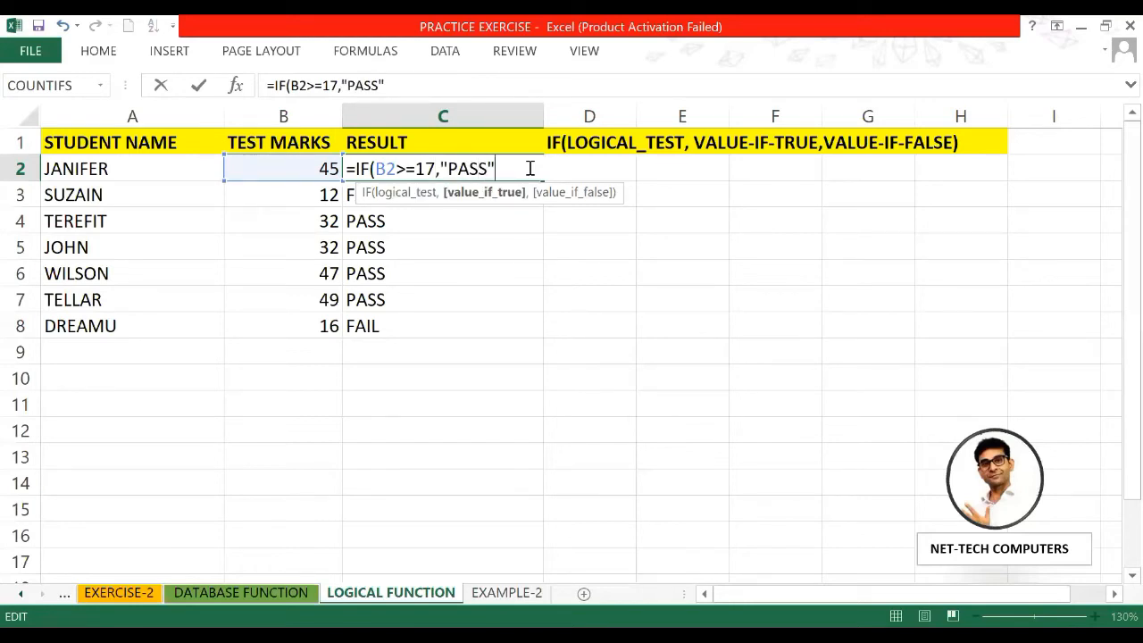
text(,"FAI)
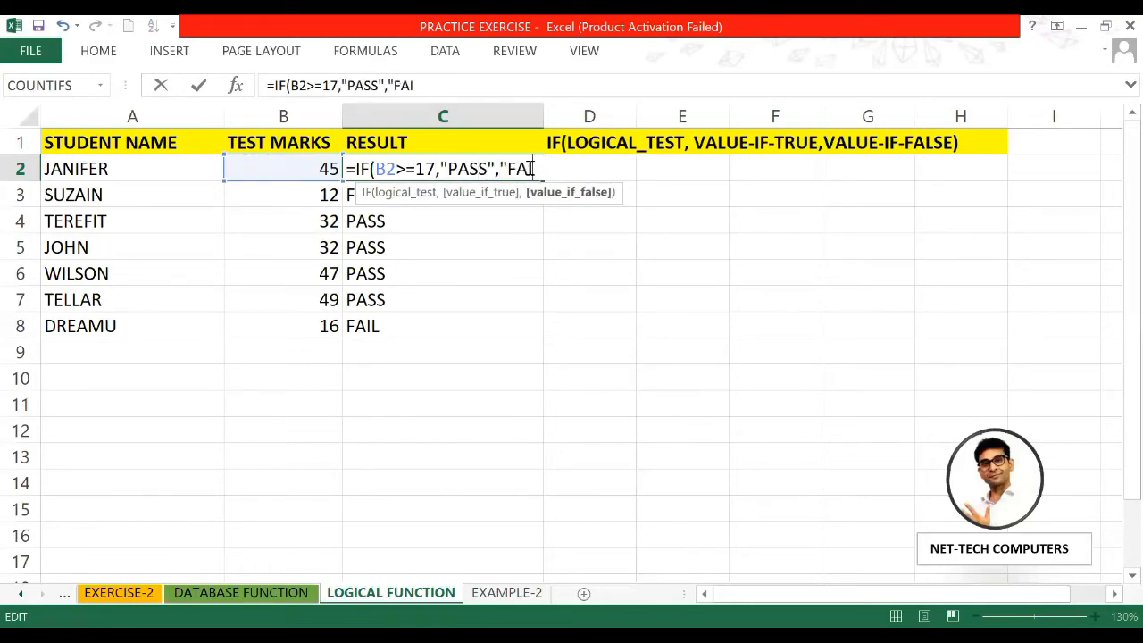
text(L"))
key(Return)
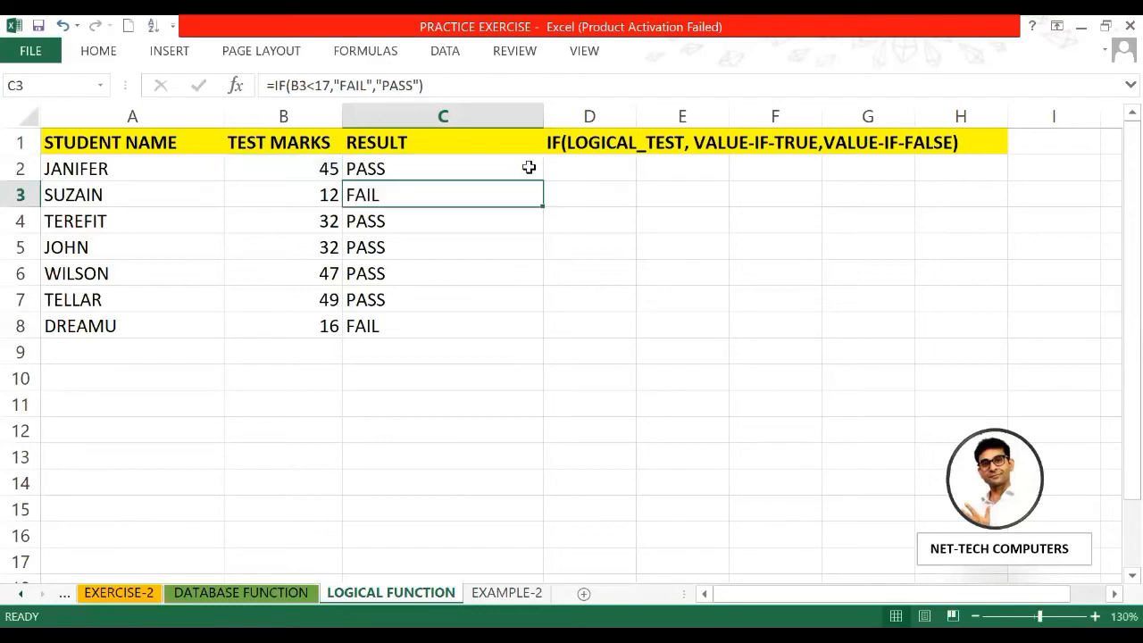
Step: Fill the rewritten C2 formula down through C8 and recheck C2
click(513, 168)
drag(542, 180, 556, 332)
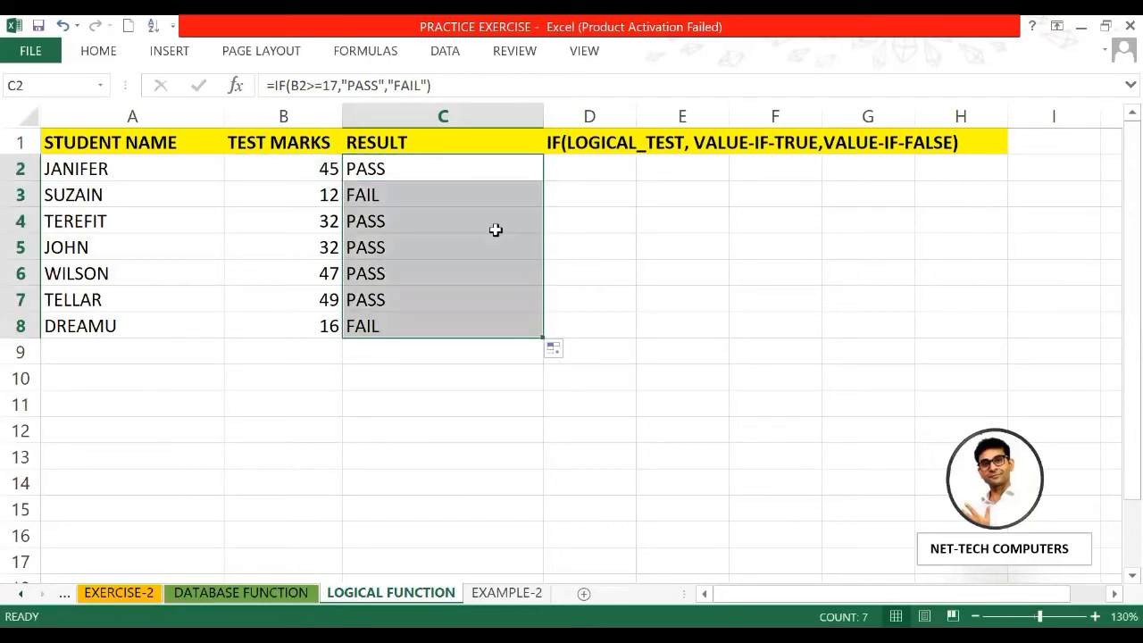
double_click(469, 167)
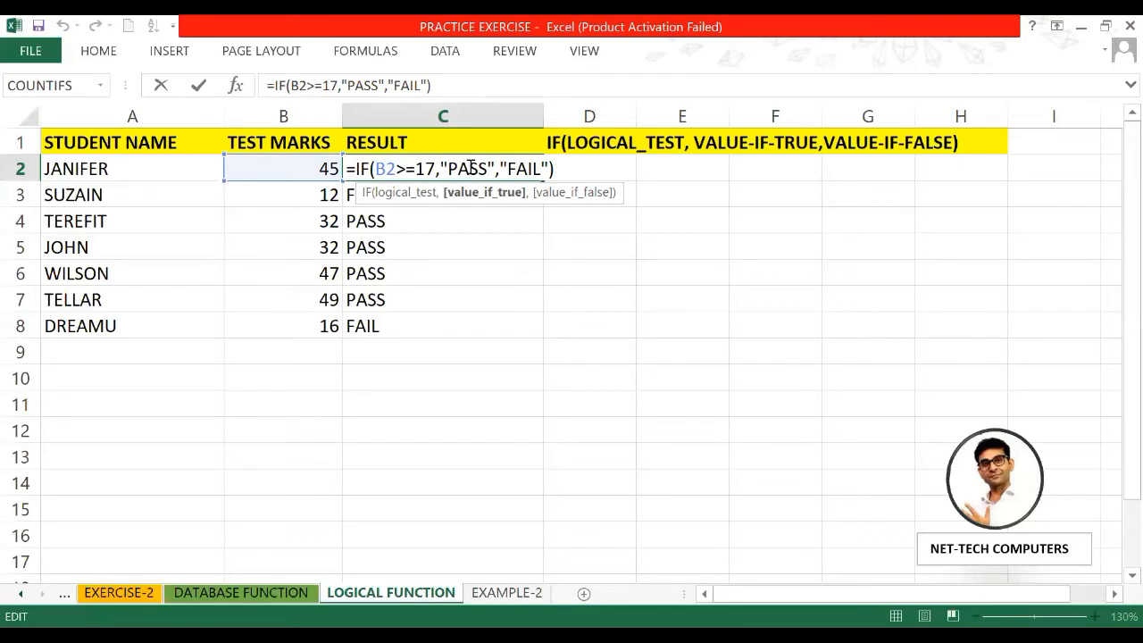
key(Return)
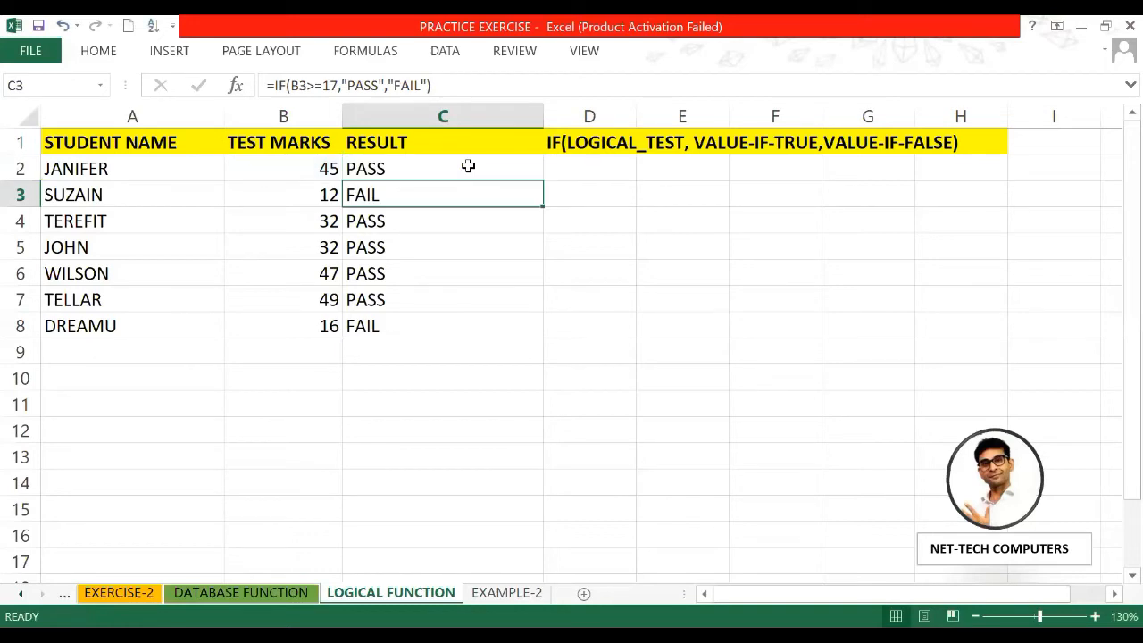
Step: Switch to the EXAMPLE-2 sheet and select G2 in the DIV column
click(506, 593)
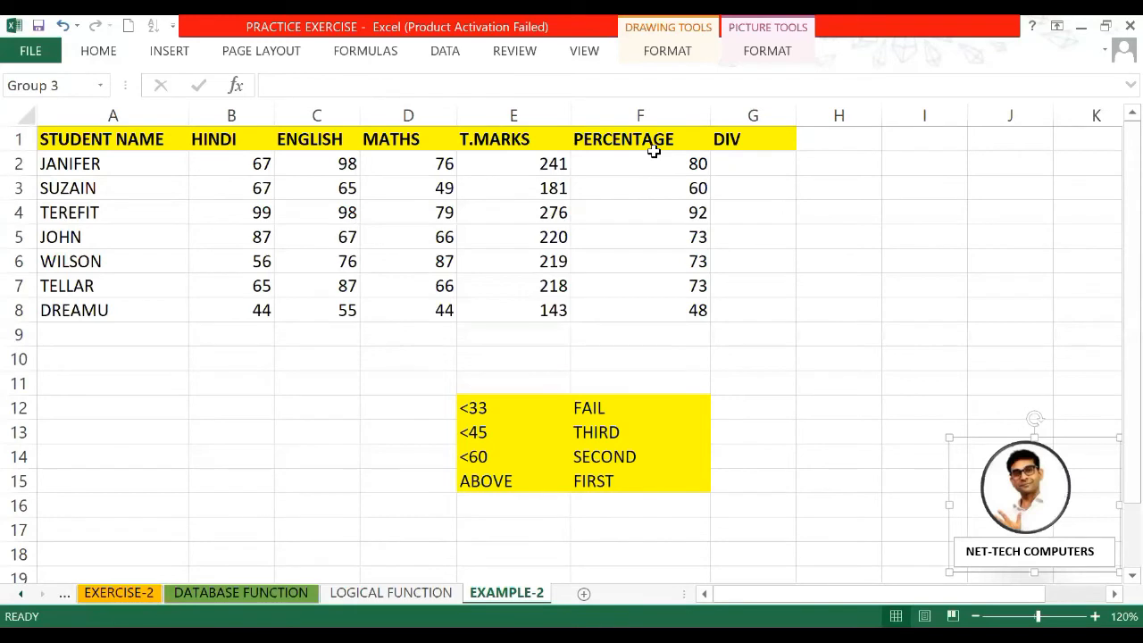
click(733, 158)
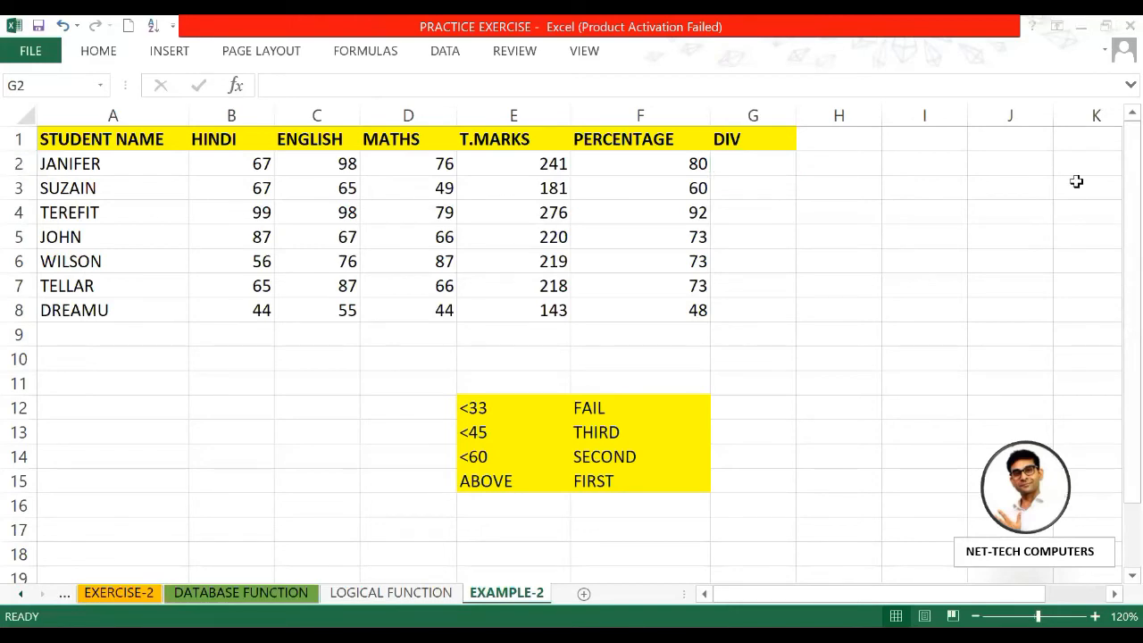
click(762, 161)
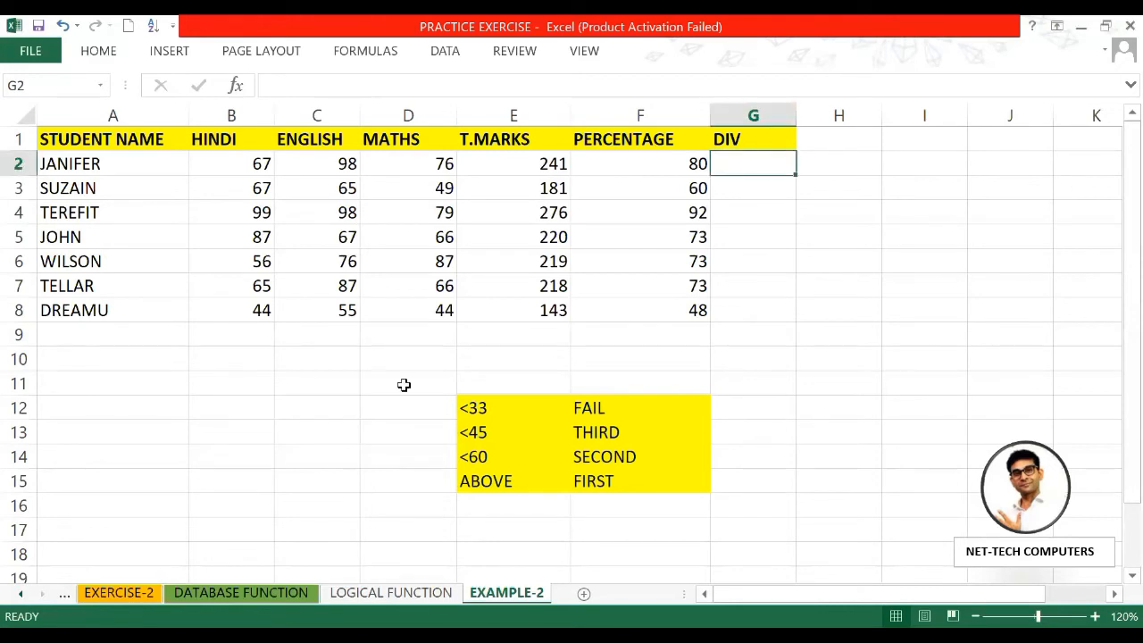
Step: Type P into each of D12 through D15 beside the four grade thresholds
click(387, 411)
text(P)
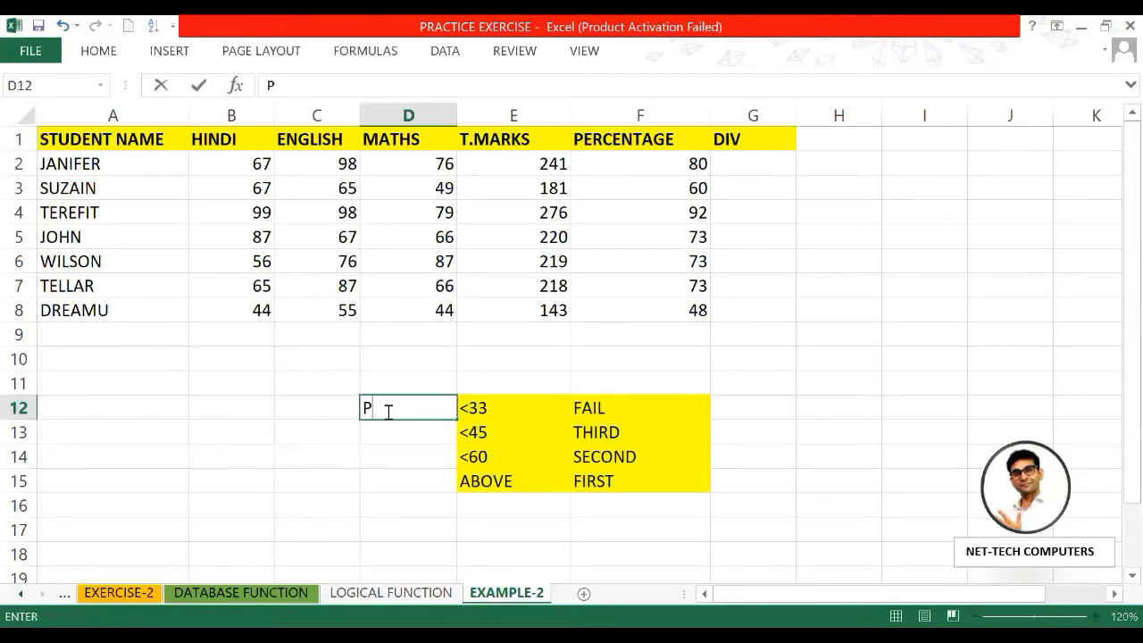
key(Return)
text(P)
key(Return)
text(P)
key(Return)
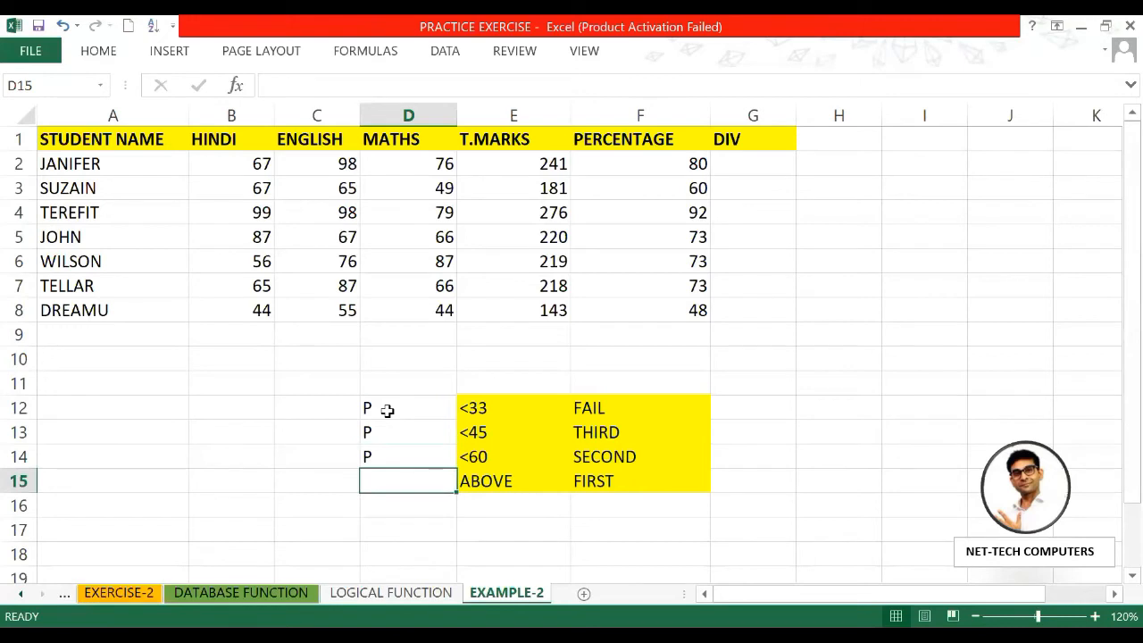
text(P)
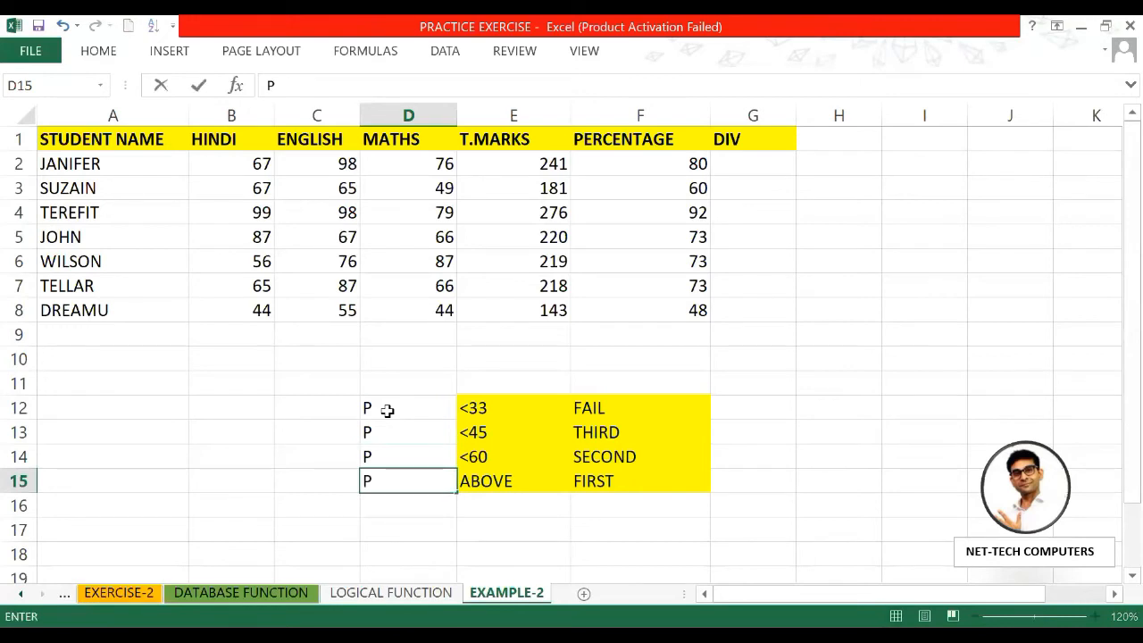
key(Return)
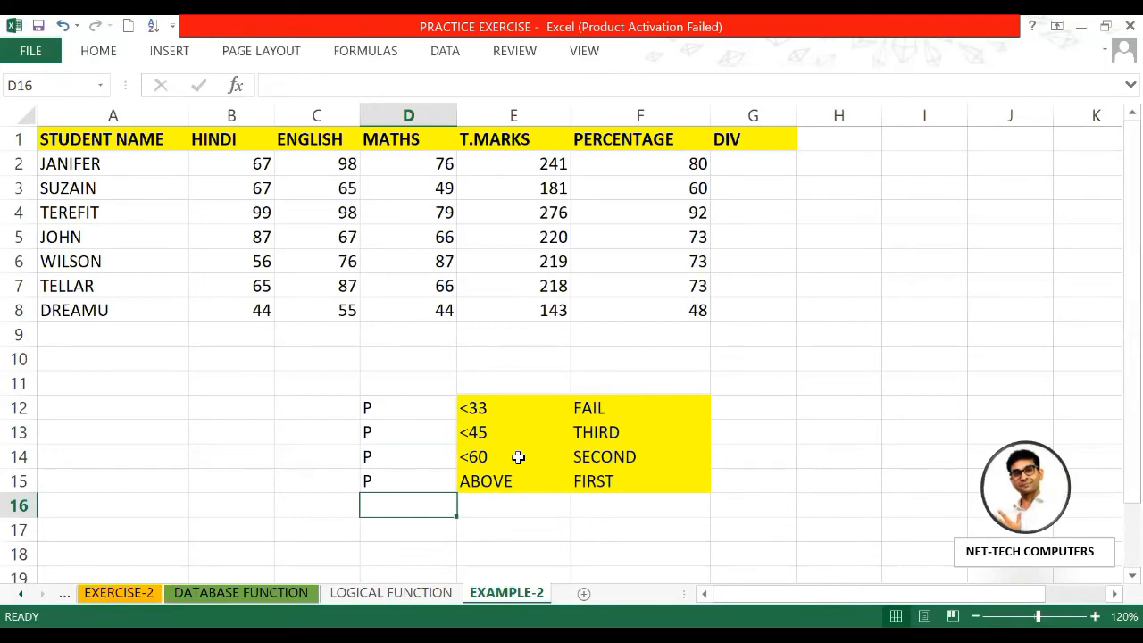
click(760, 163)
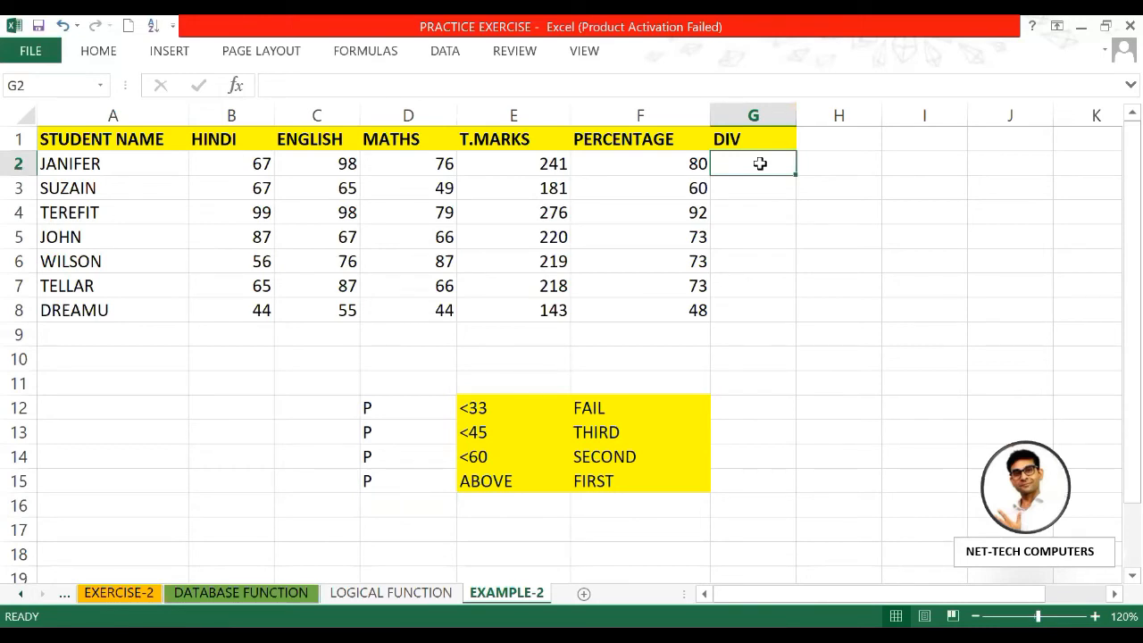
Step: Start G2's formula as =IF(F2<33,"FAIL", using F2's percentage
text(=)
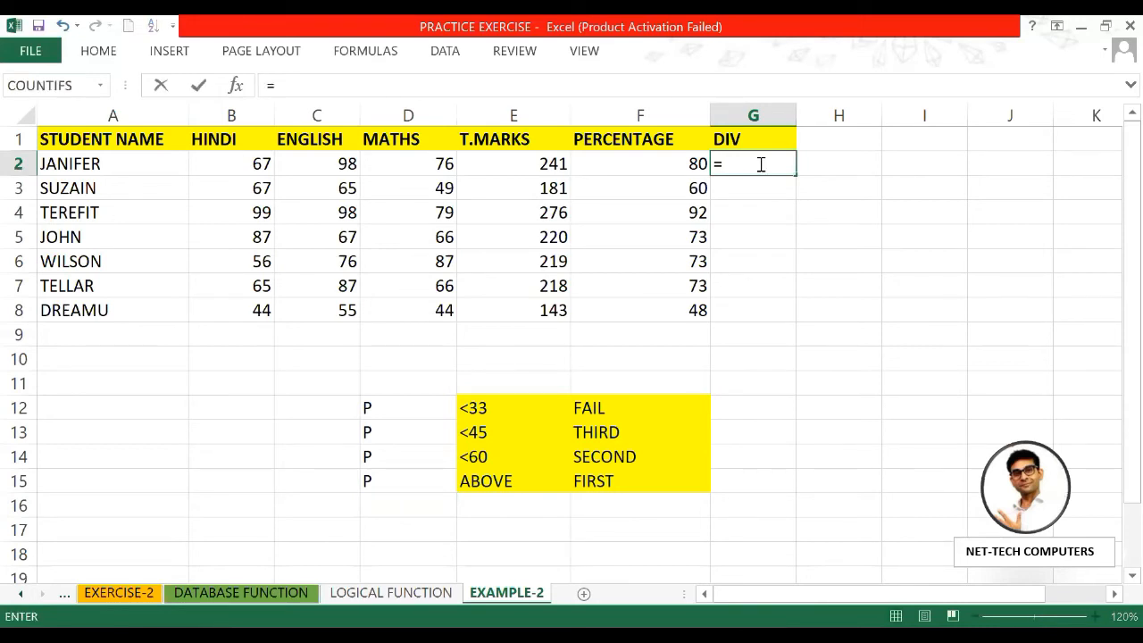
text(IF()
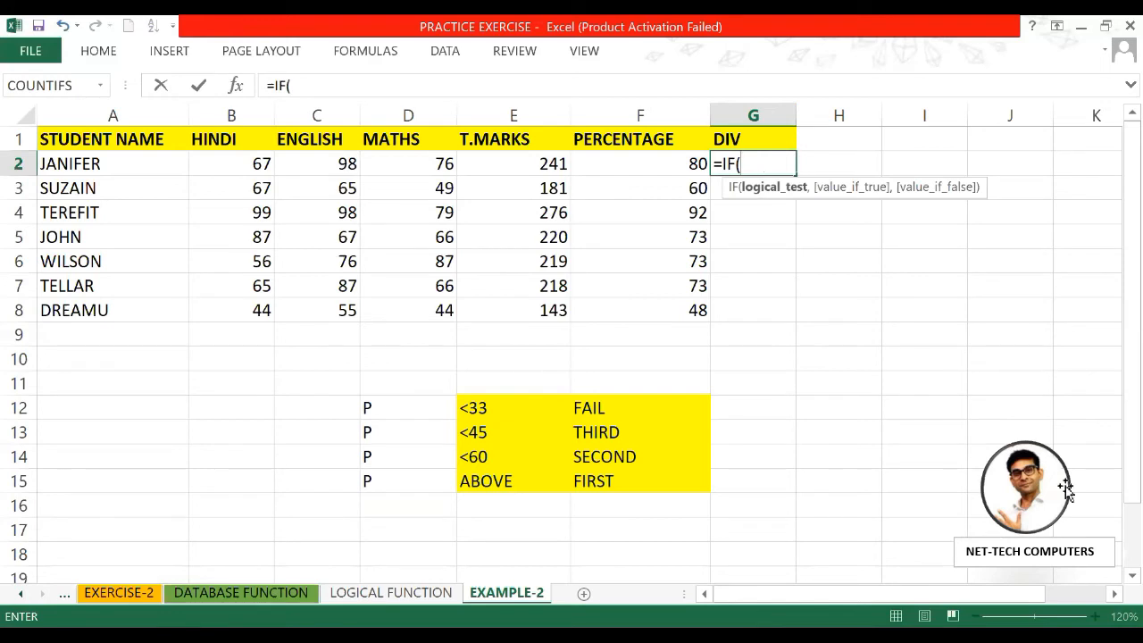
click(1114, 594)
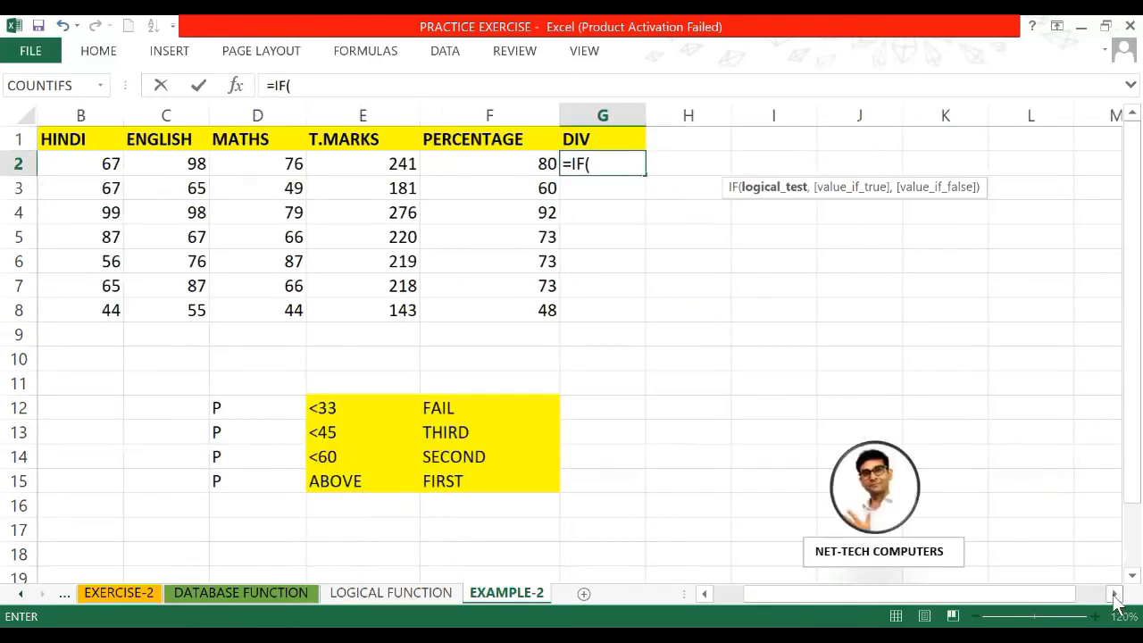
click(1114, 595)
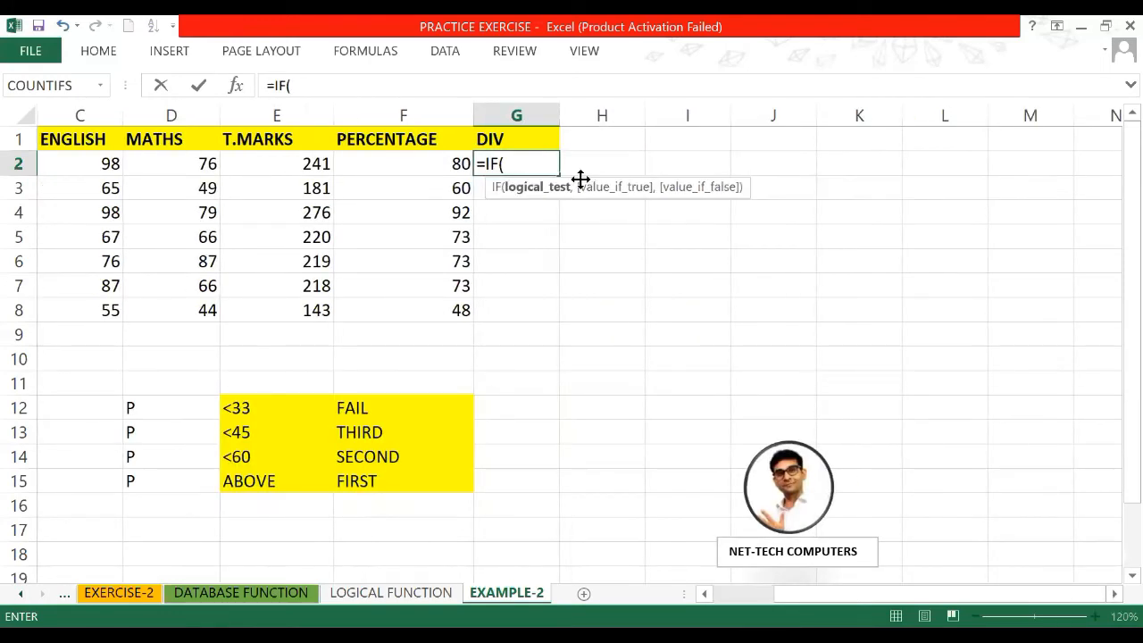
click(439, 171)
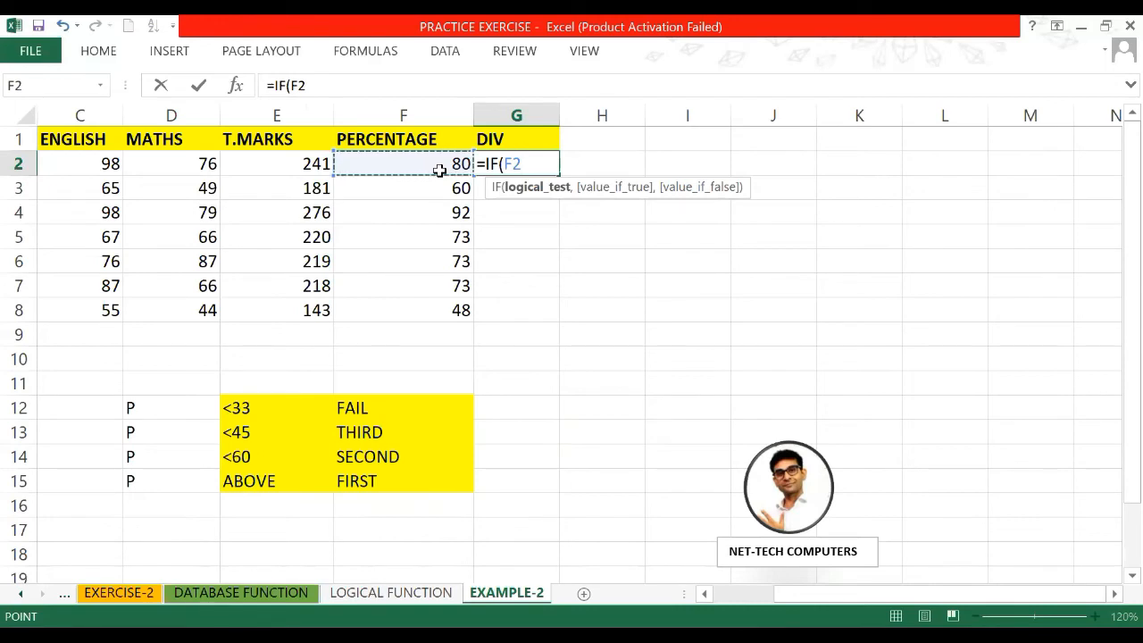
text(<)
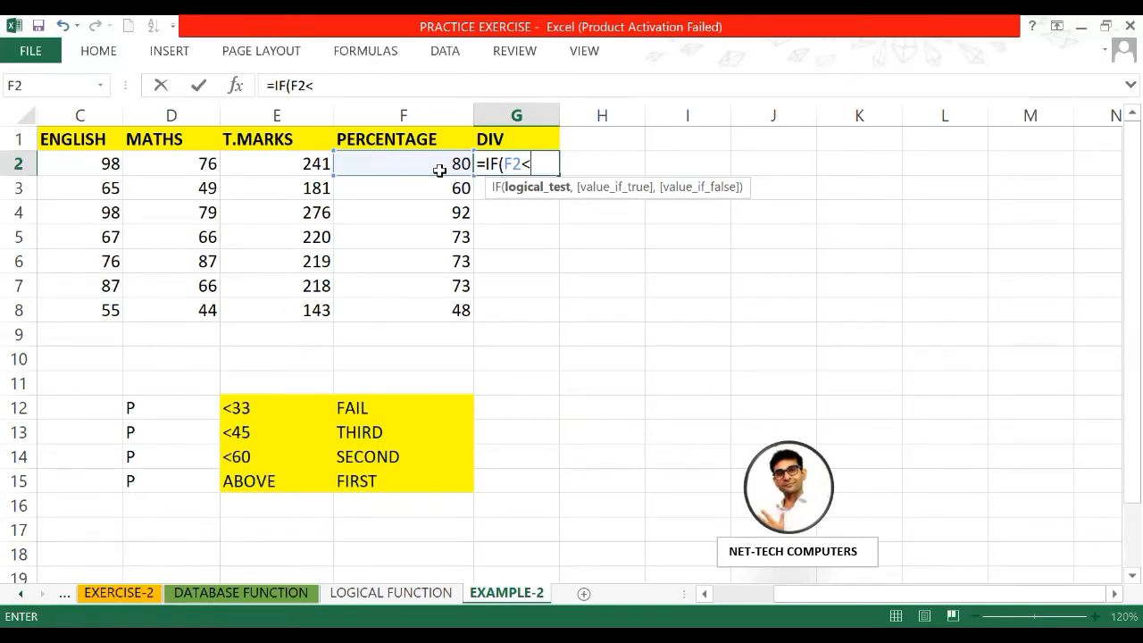
text(33,)
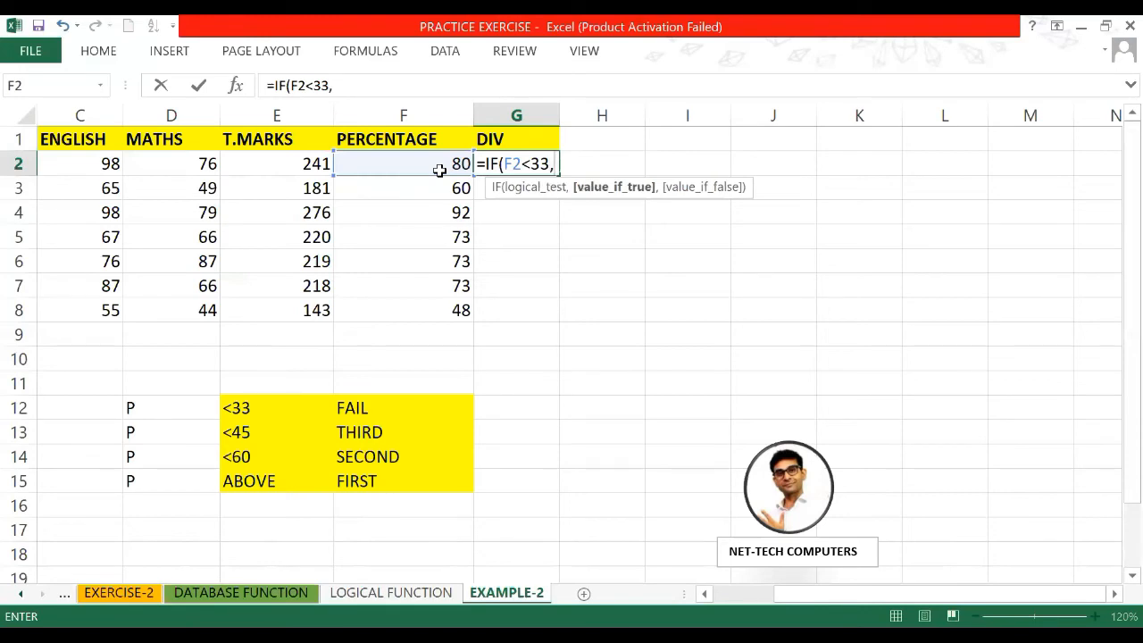
text("FAIL",)
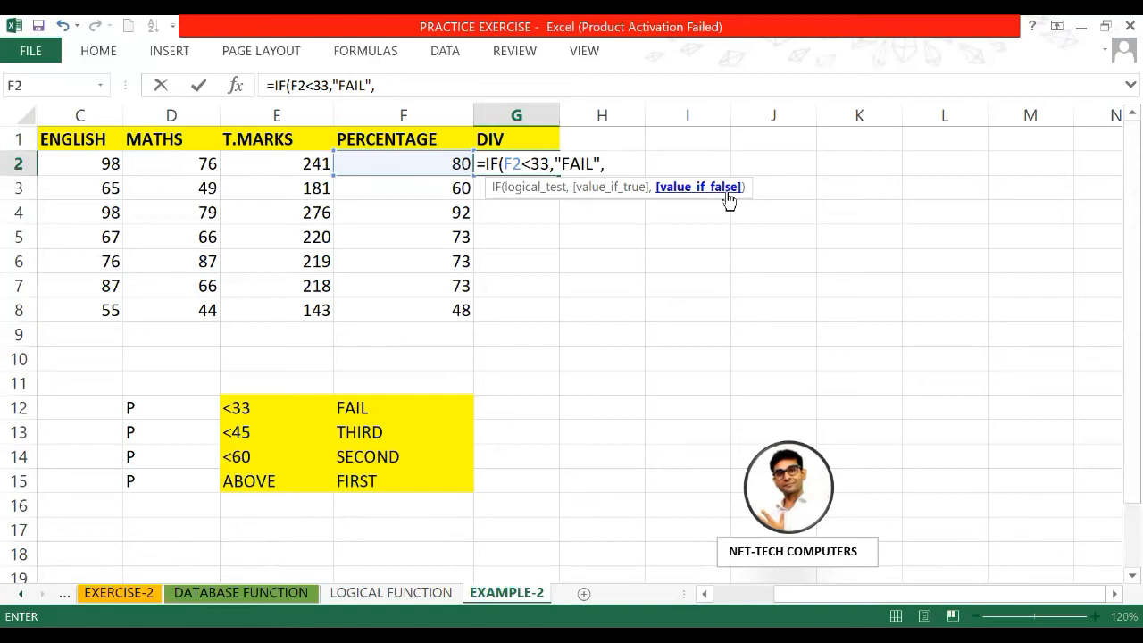
Step: Nest further tests in G2: below 45 THIRD, below 60 SEC, otherwise FIRST
text(IF)
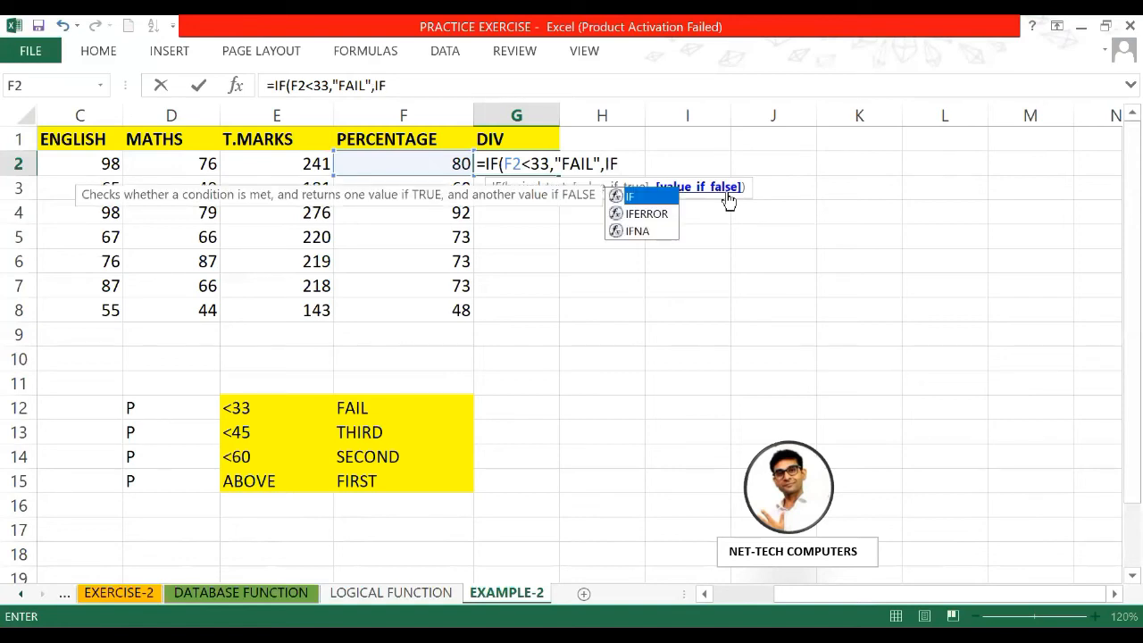
text(()
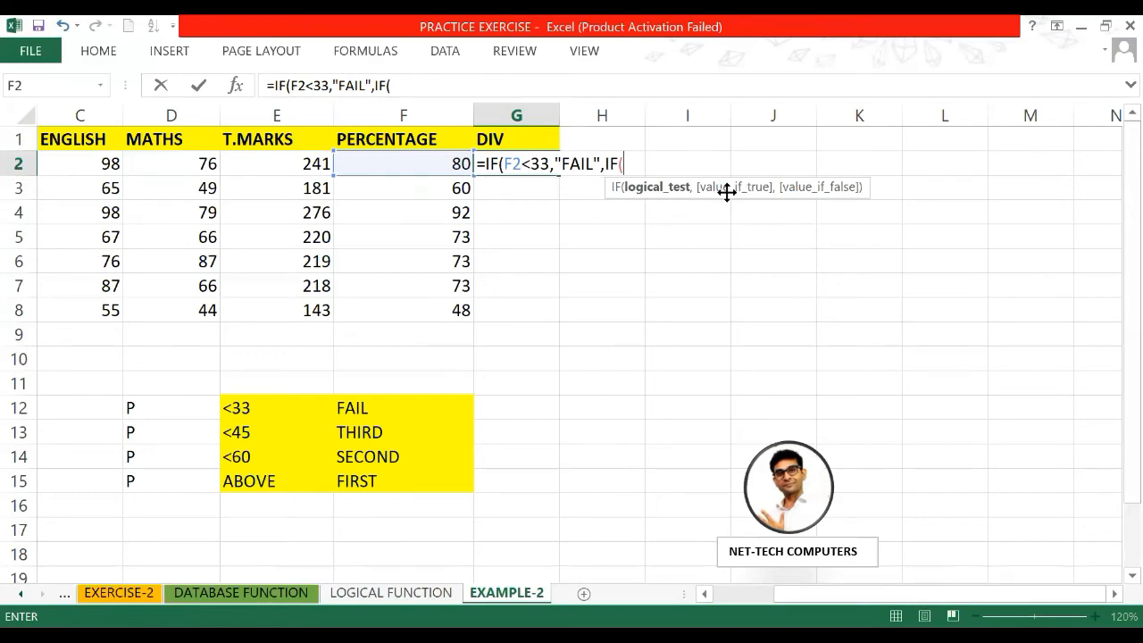
text(F2)
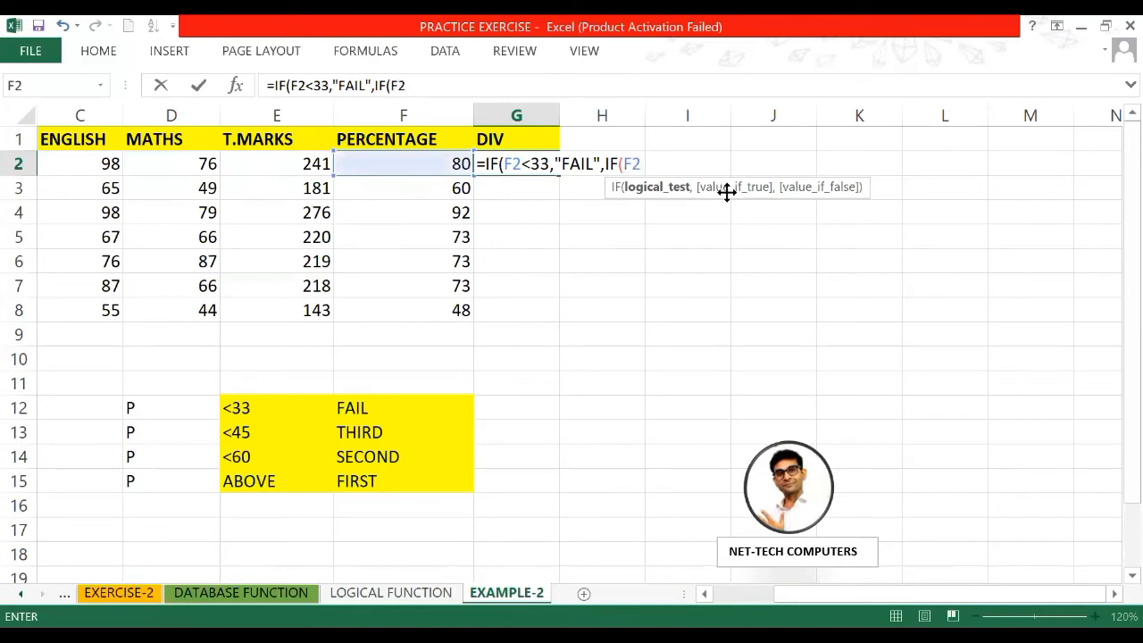
text(<45,")
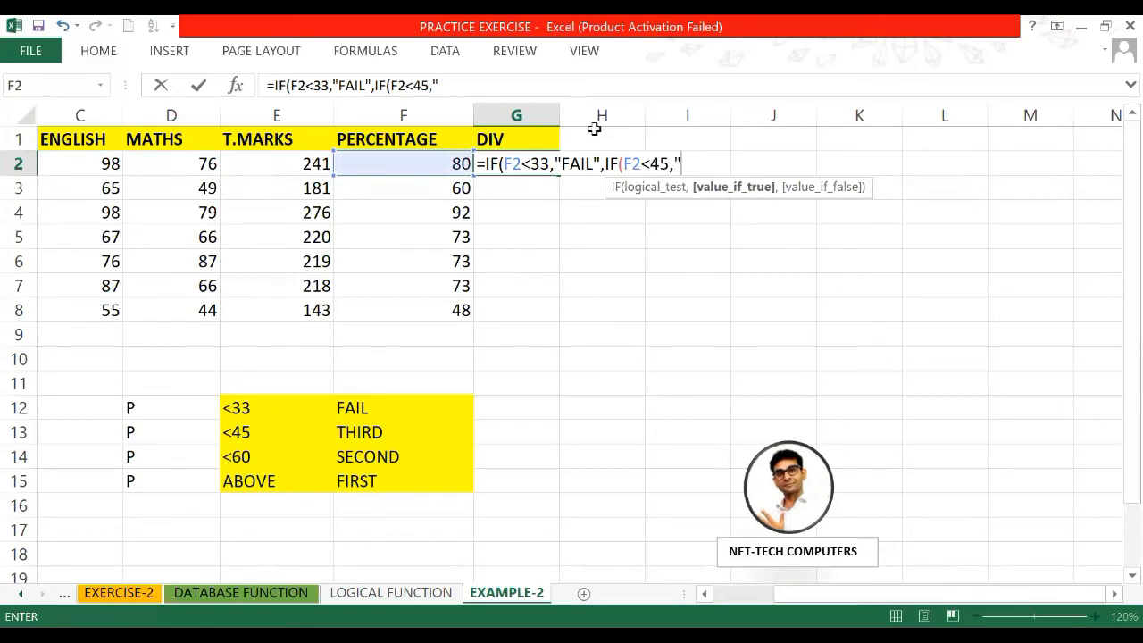
text(THIRD")
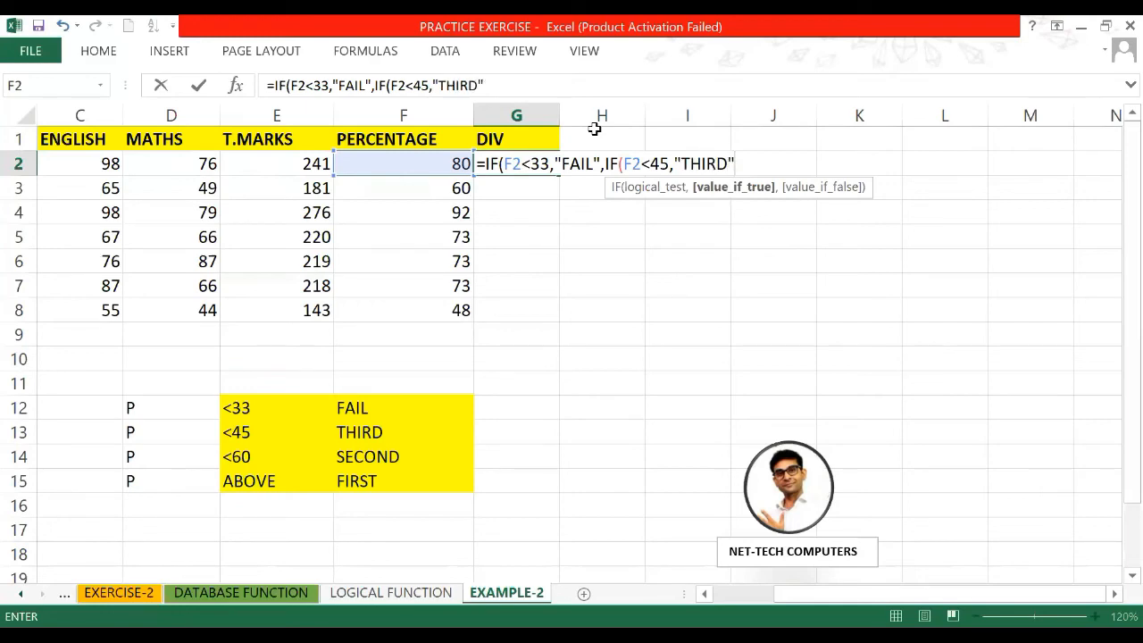
text(,)
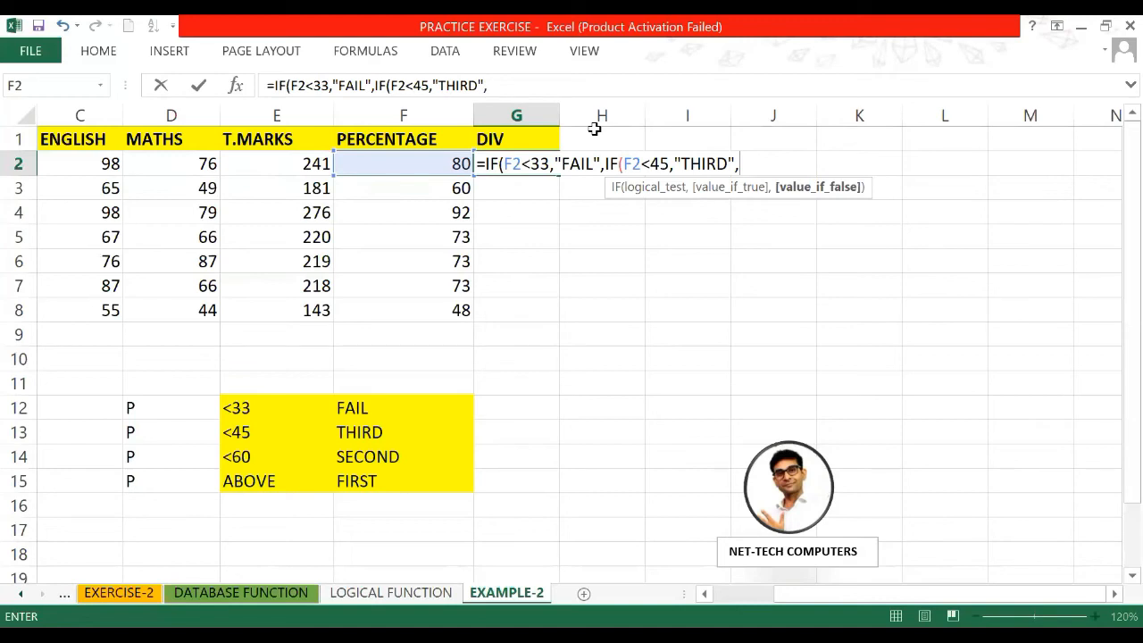
text(IF()
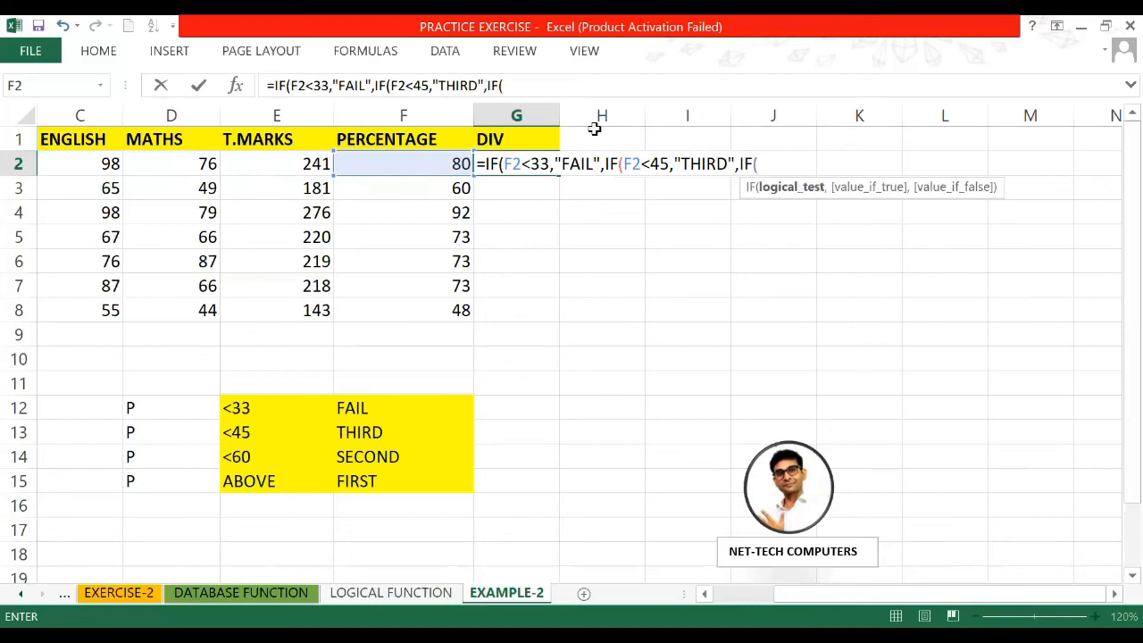
text(F2<)
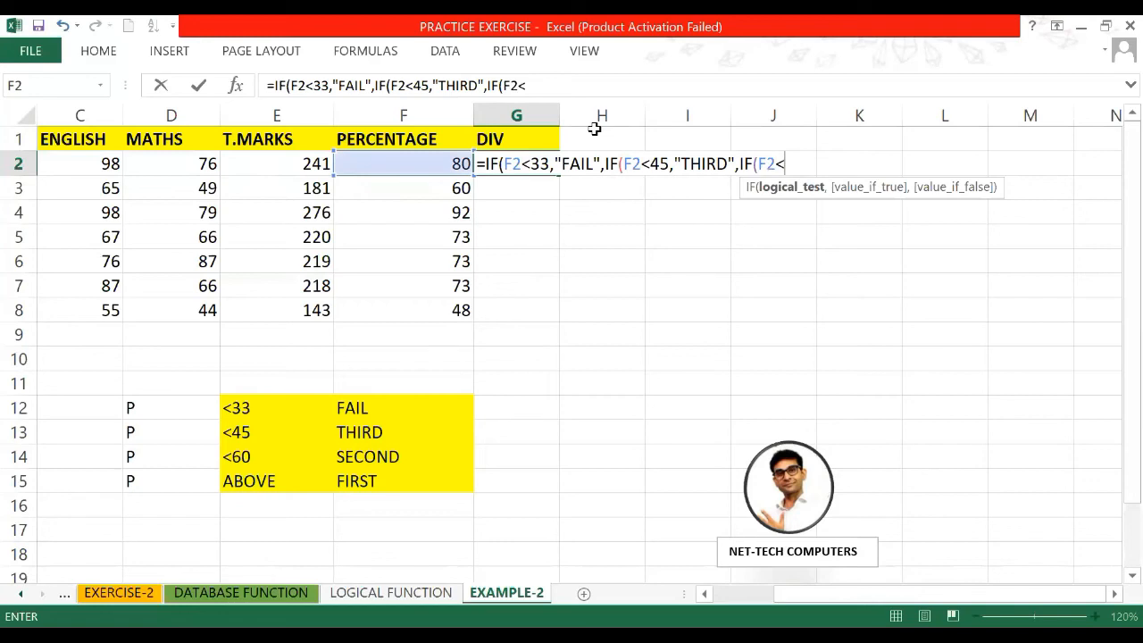
text(60,"S)
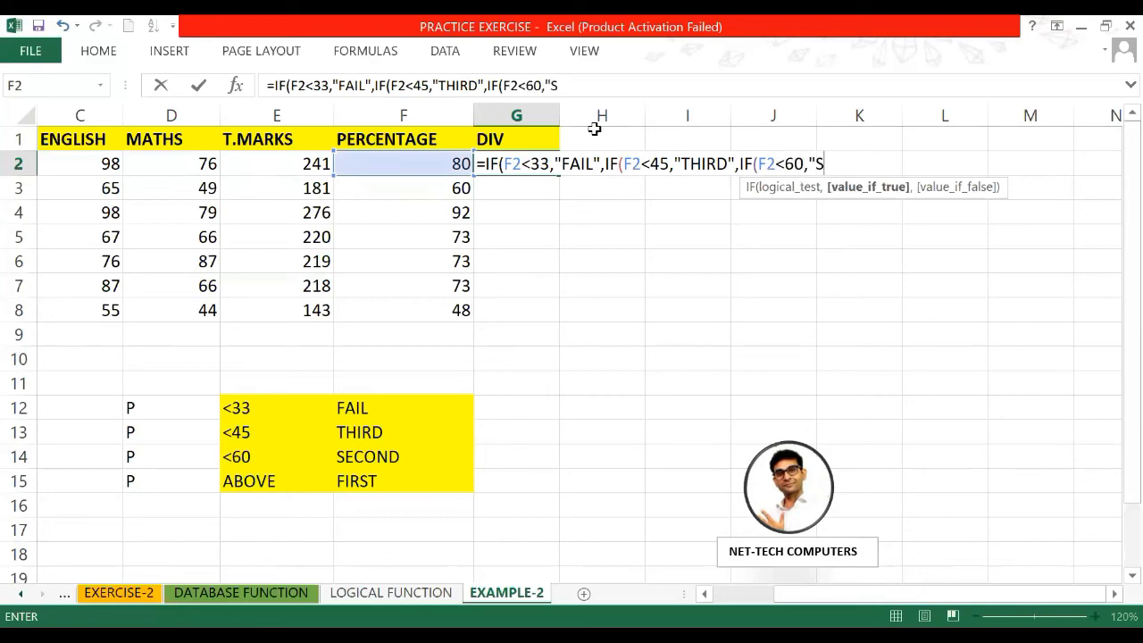
text(EC",)
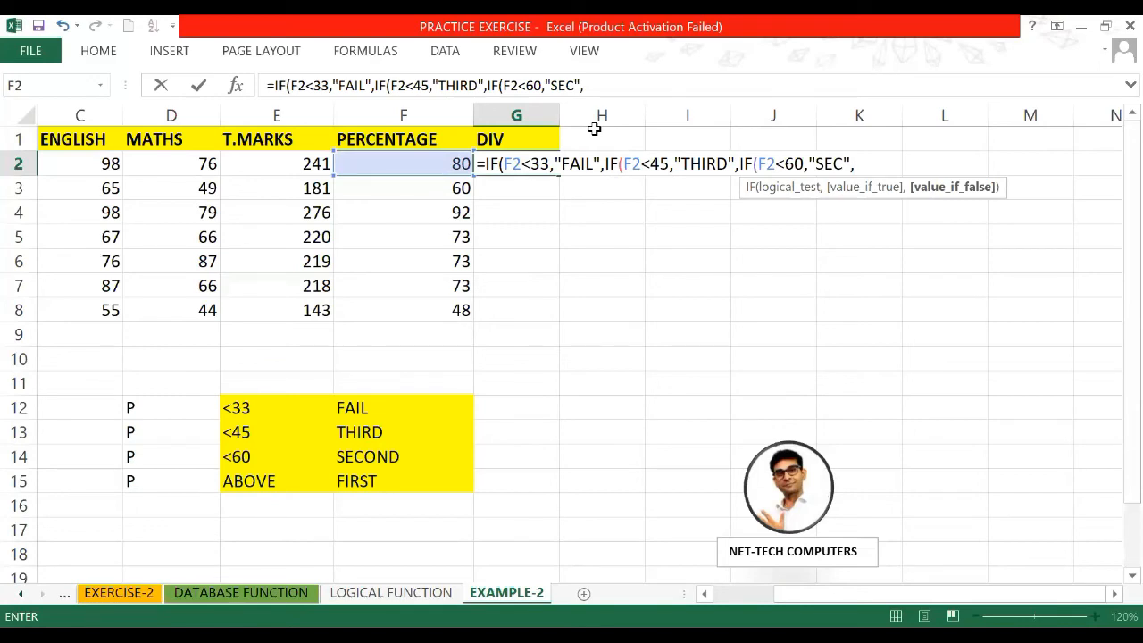
text("FIRST")
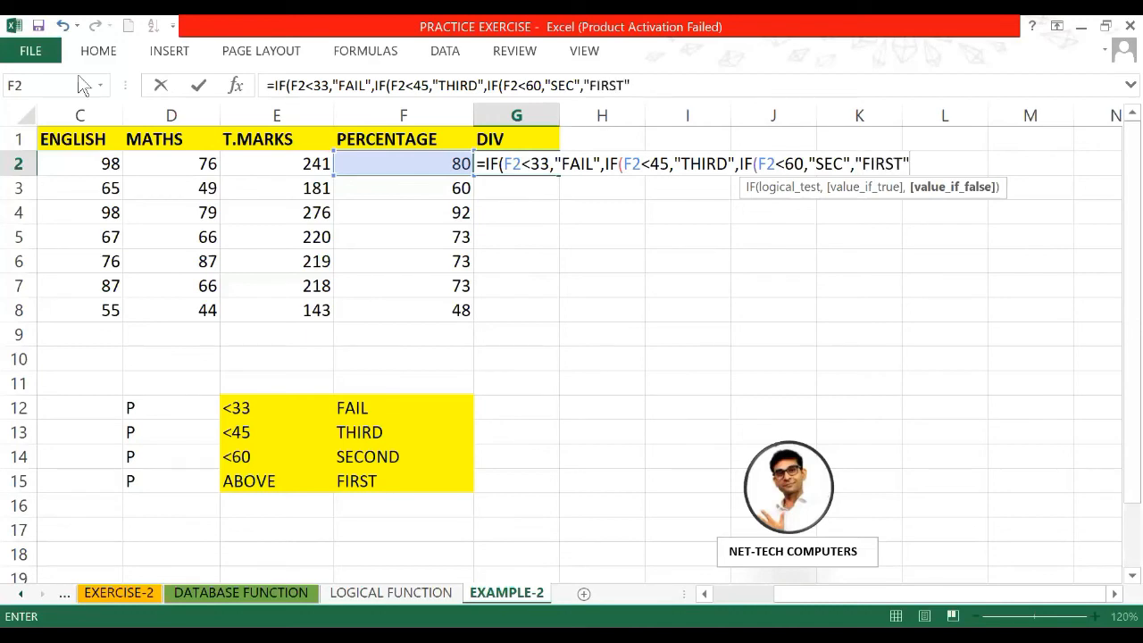
text())
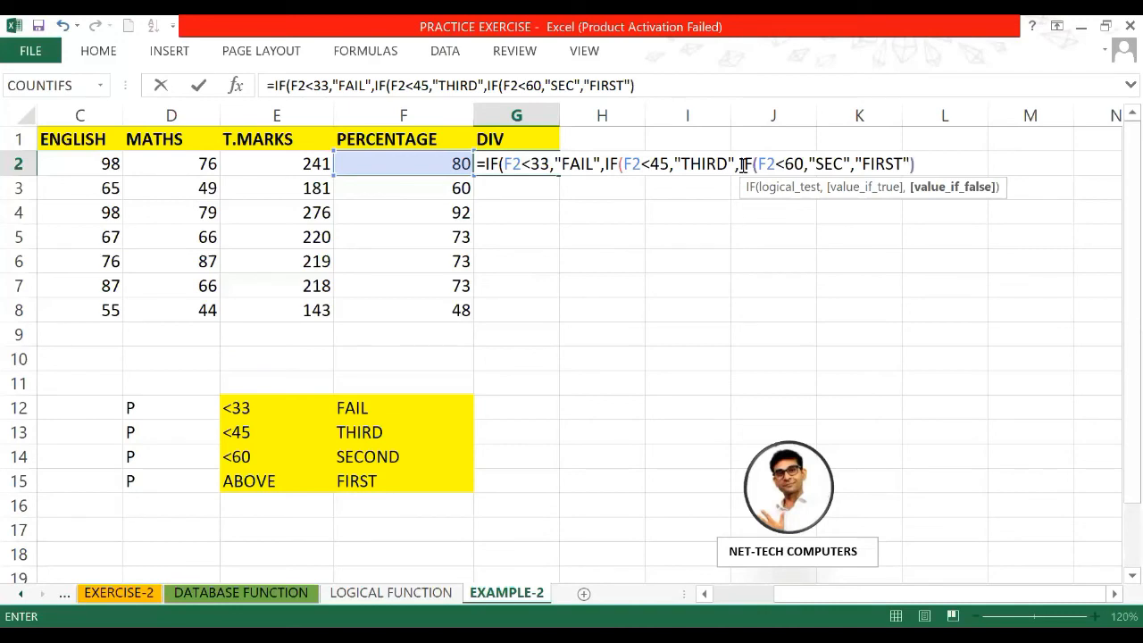
text()))
Step: Commit G2's grading formula, fill it down to G8, and check G8's references
key(Return)
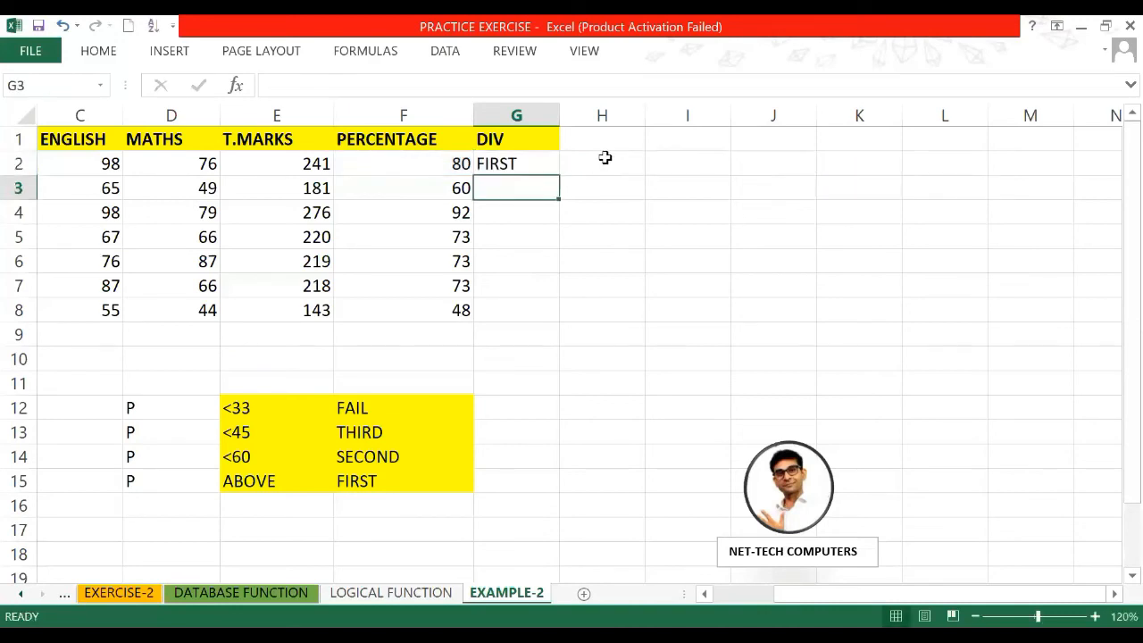
click(536, 164)
drag(558, 175, 558, 331)
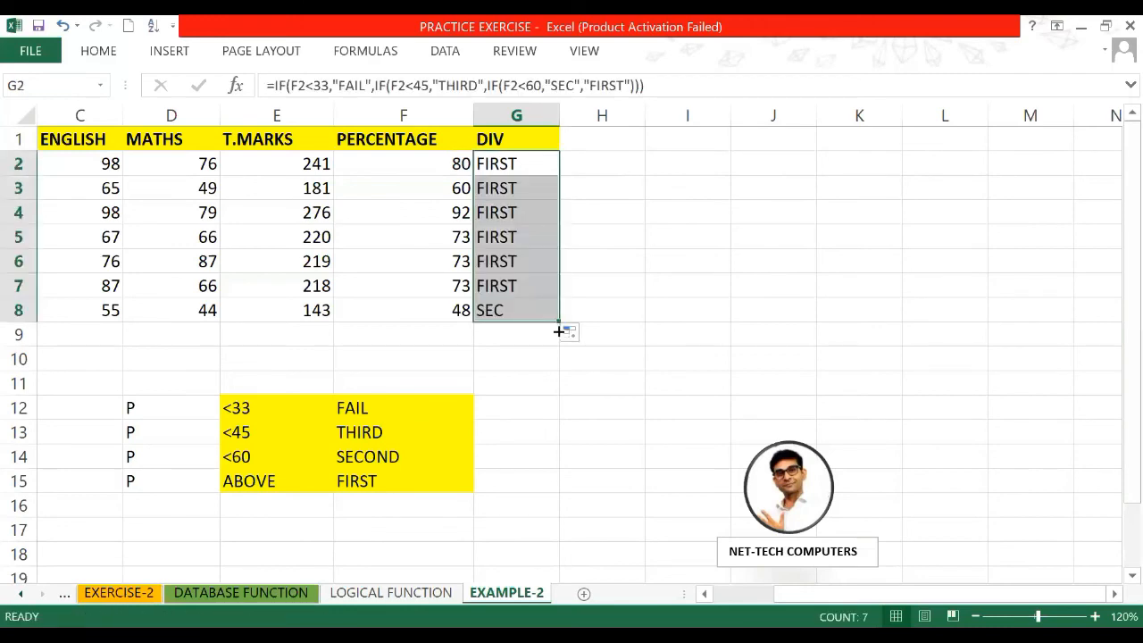
click(506, 305)
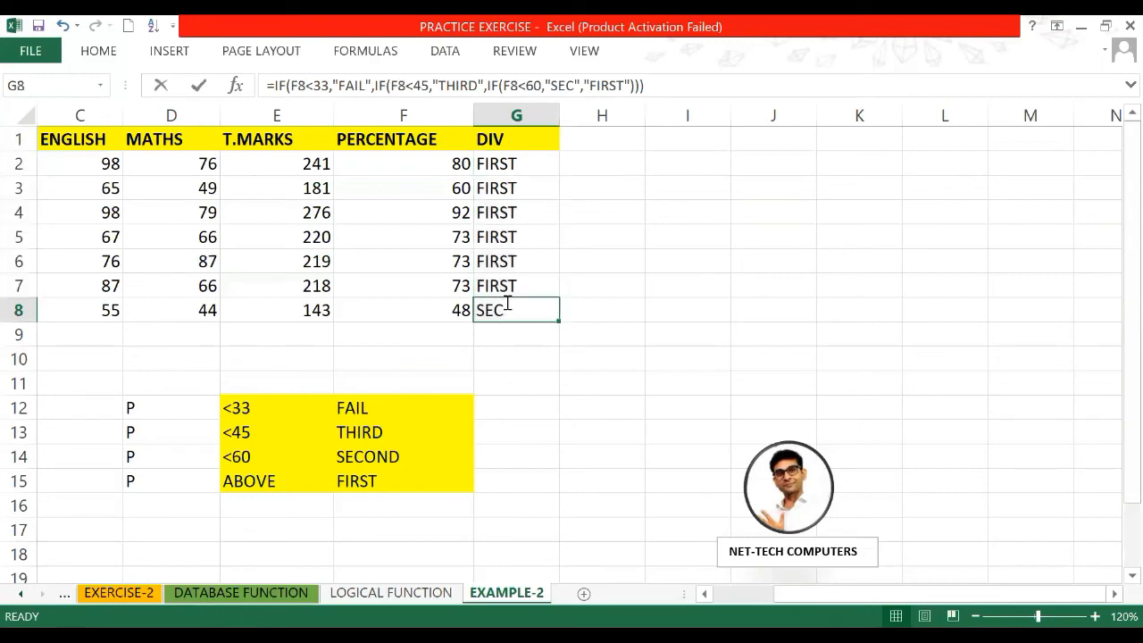
double_click(506, 304)
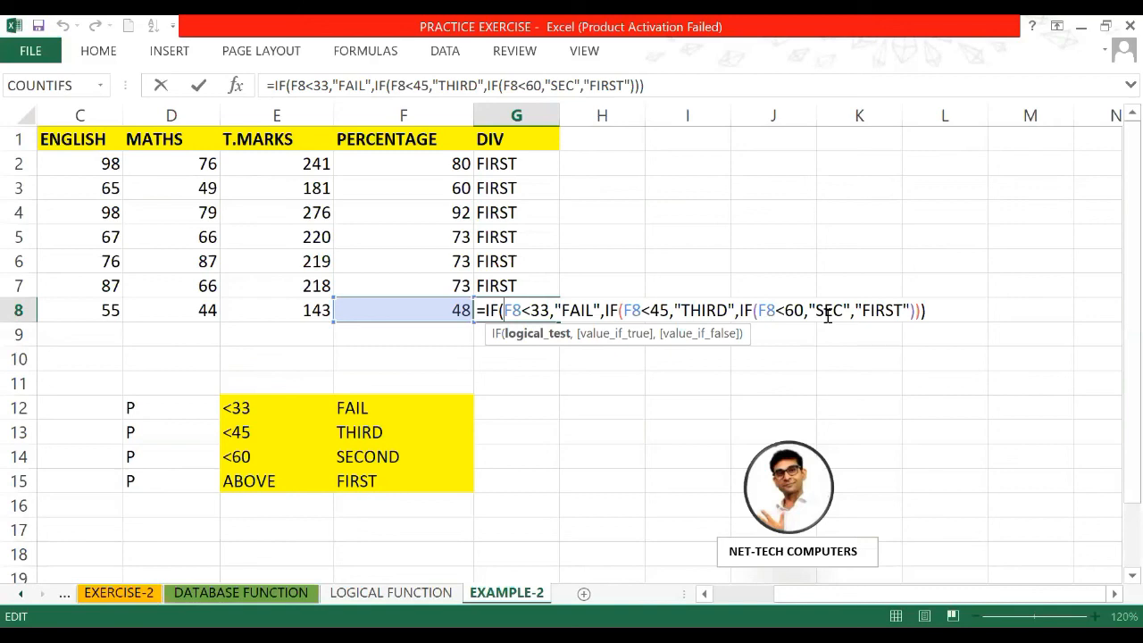
key(Return)
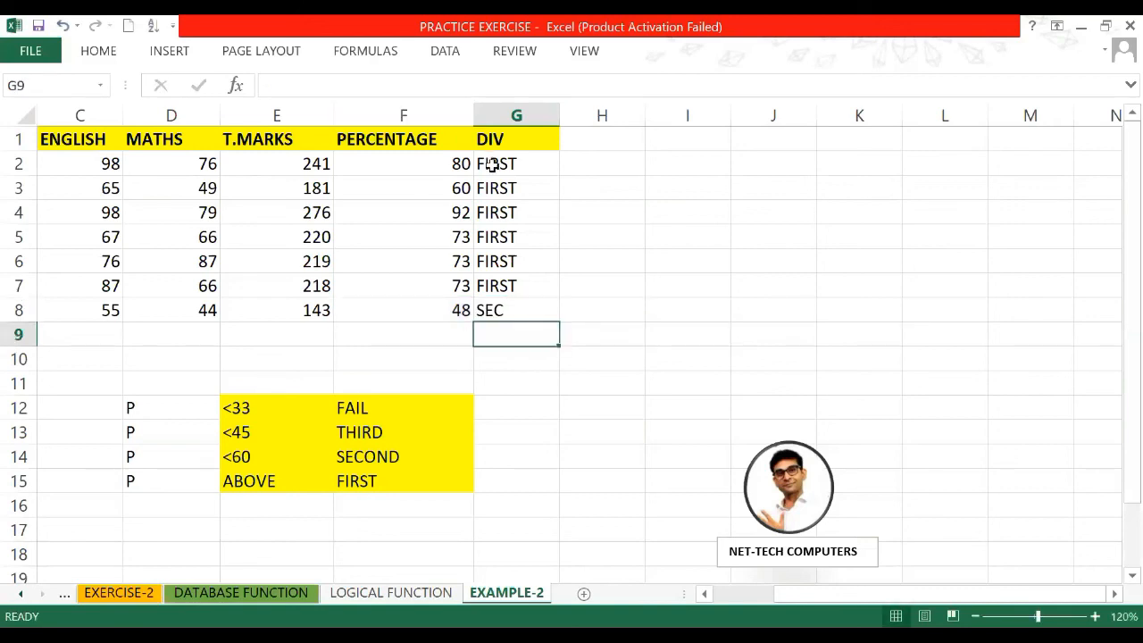
click(492, 164)
double_click(492, 164)
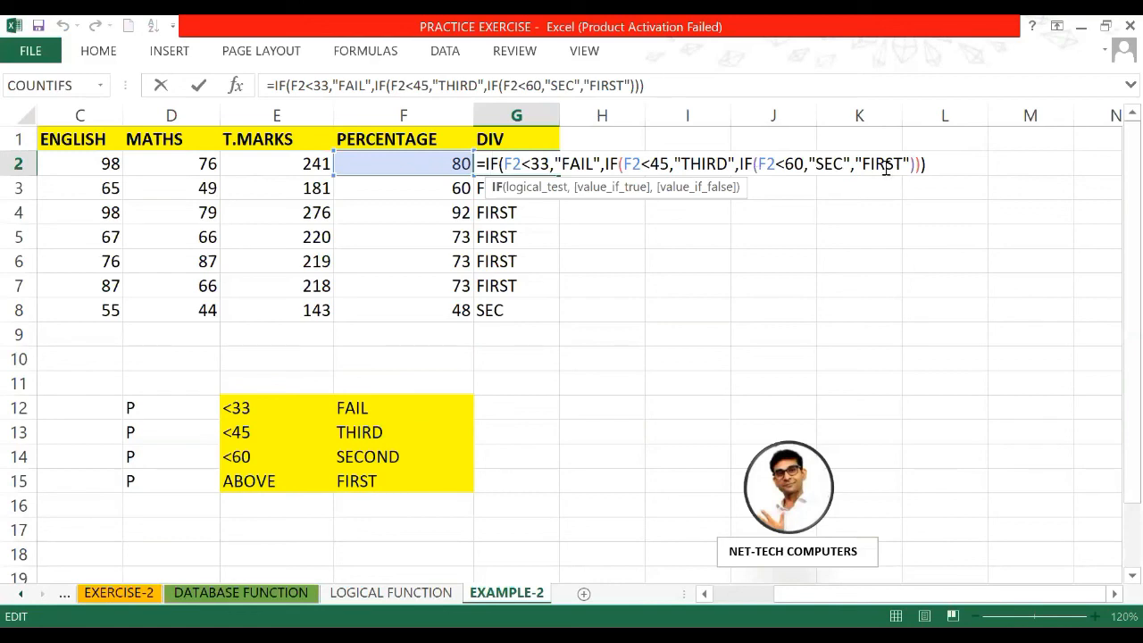
key(Return)
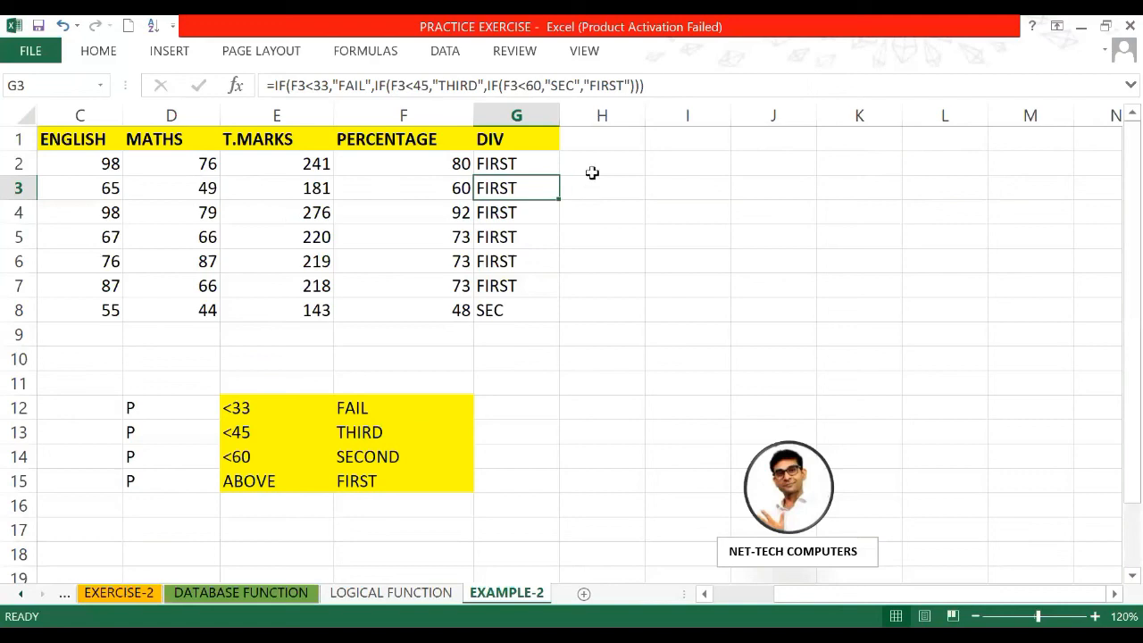
double_click(524, 171)
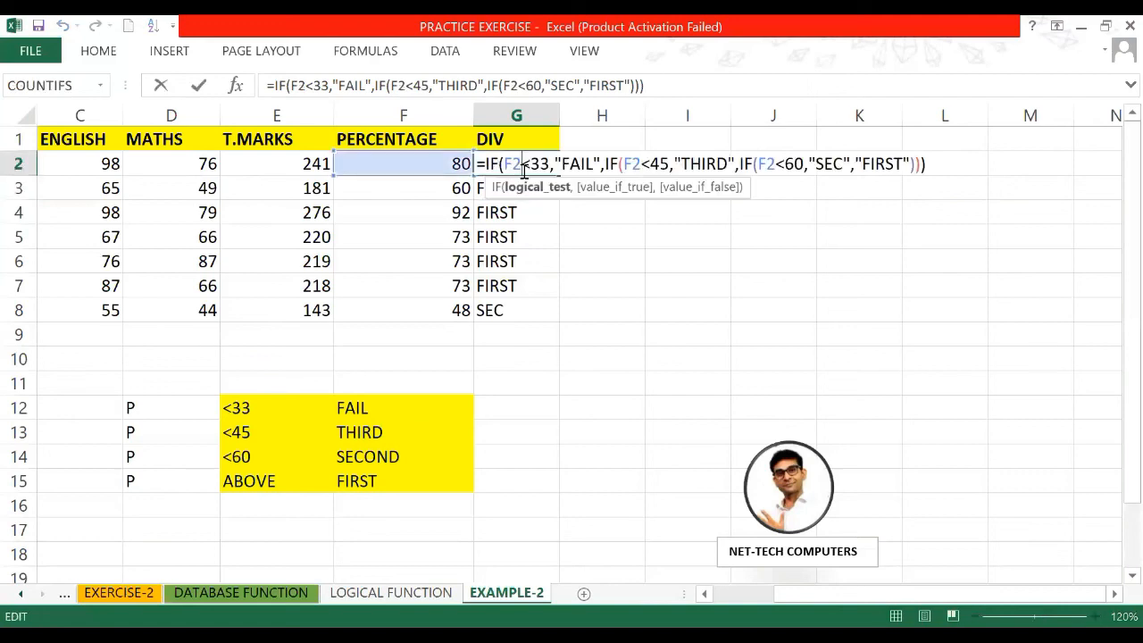